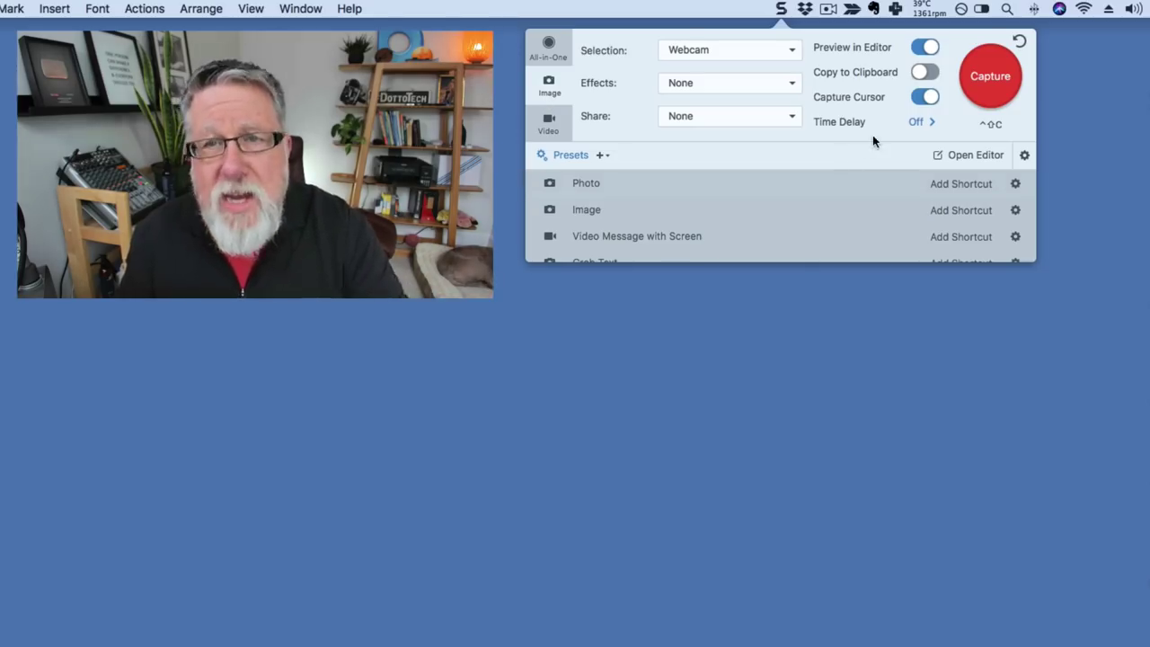
Step: Browse the capture presets, then launch a Webcam image capture with Preview in Editor and Capture Cursor on
scroll(678, 199, down, 2)
scroll(678, 200, up, 3)
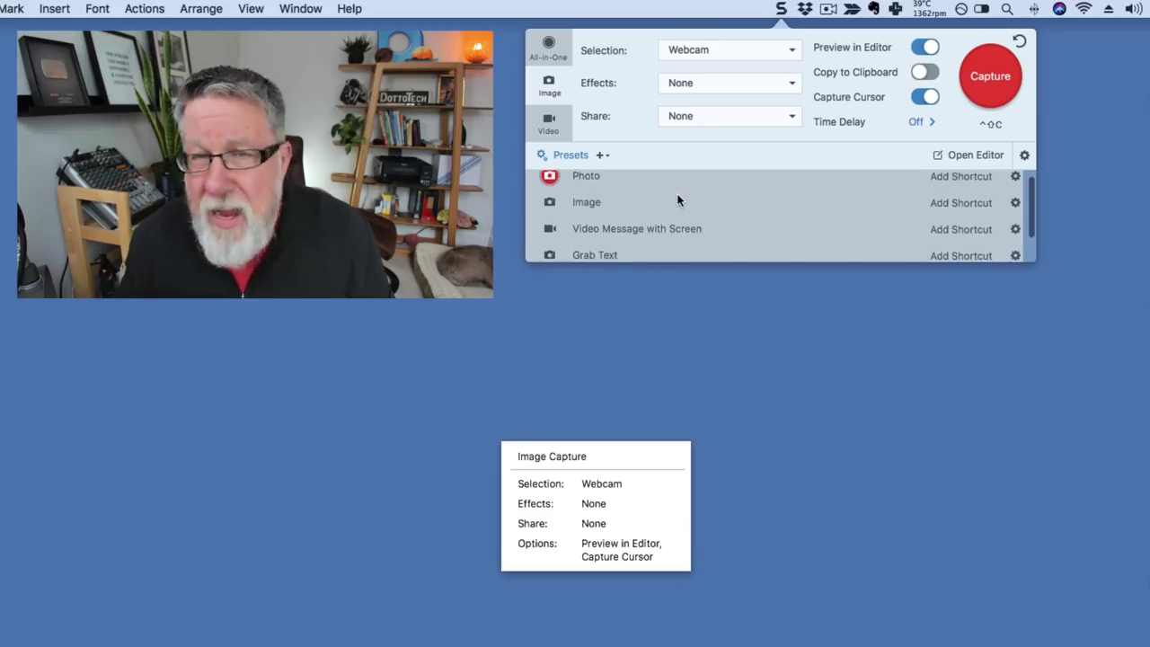
scroll(677, 200, up, 1)
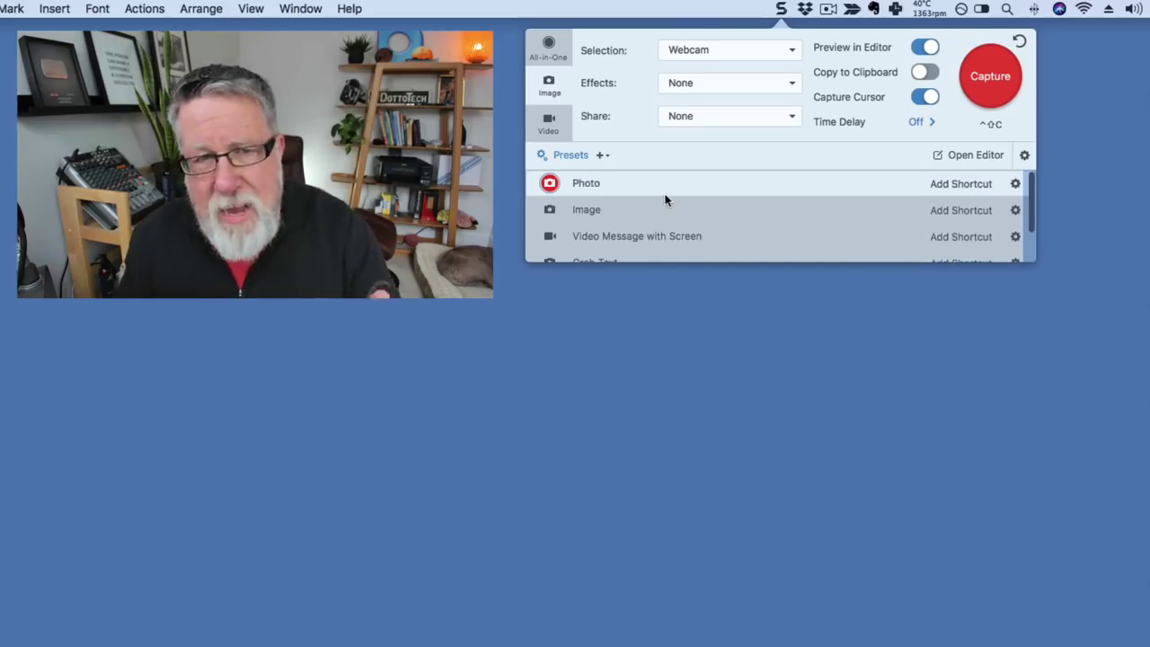
scroll(669, 199, down, 2)
scroll(666, 199, up, 3)
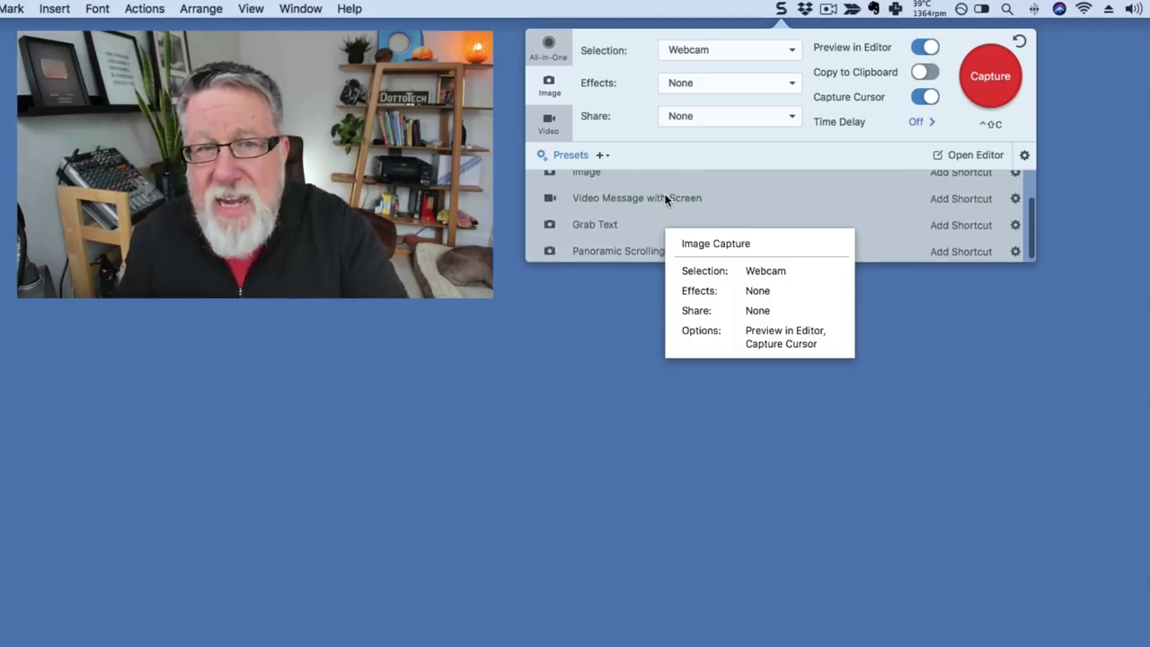
mouse_move(657, 222)
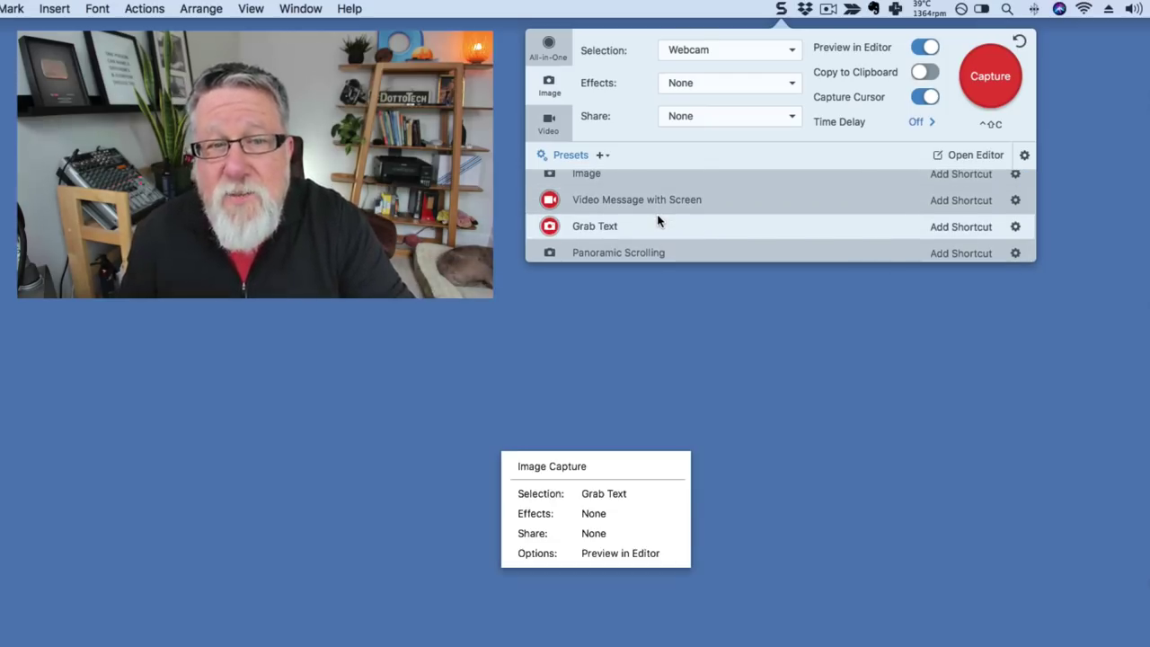
scroll(793, 248, down, 1)
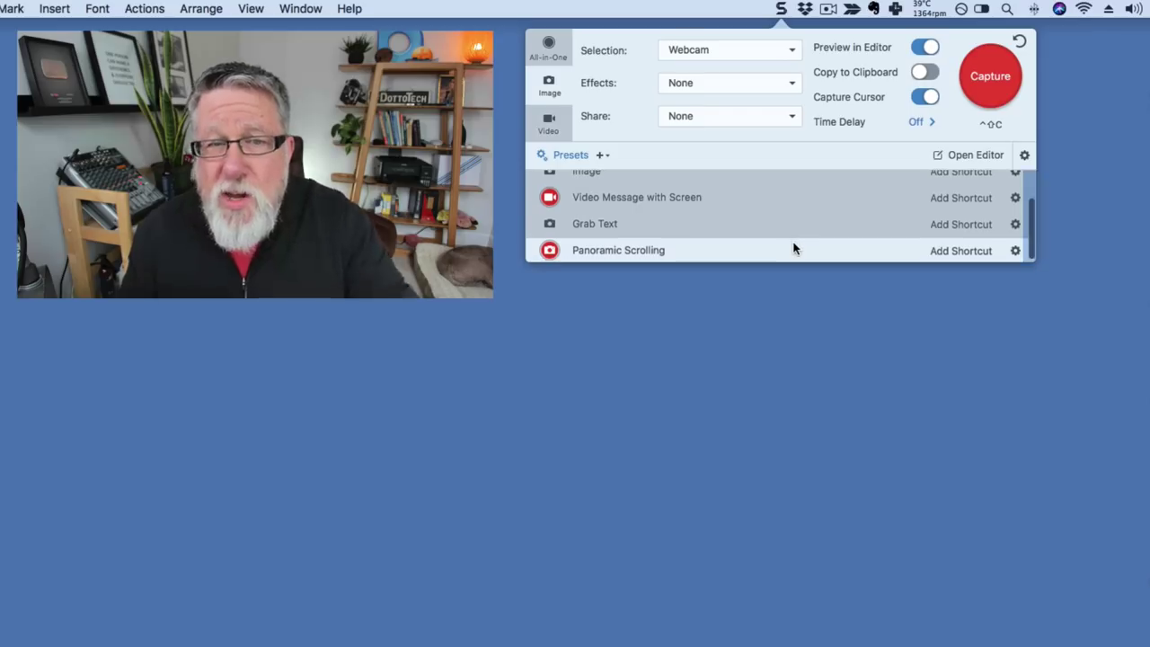
mouse_move(793, 248)
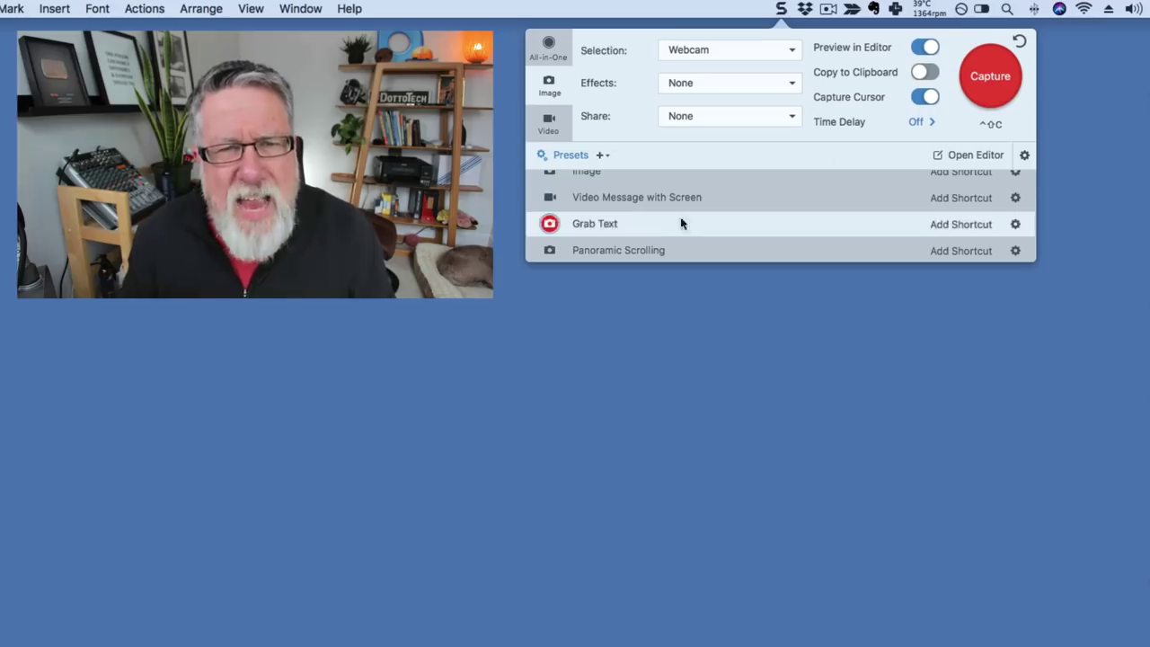
scroll(665, 216, up, 3)
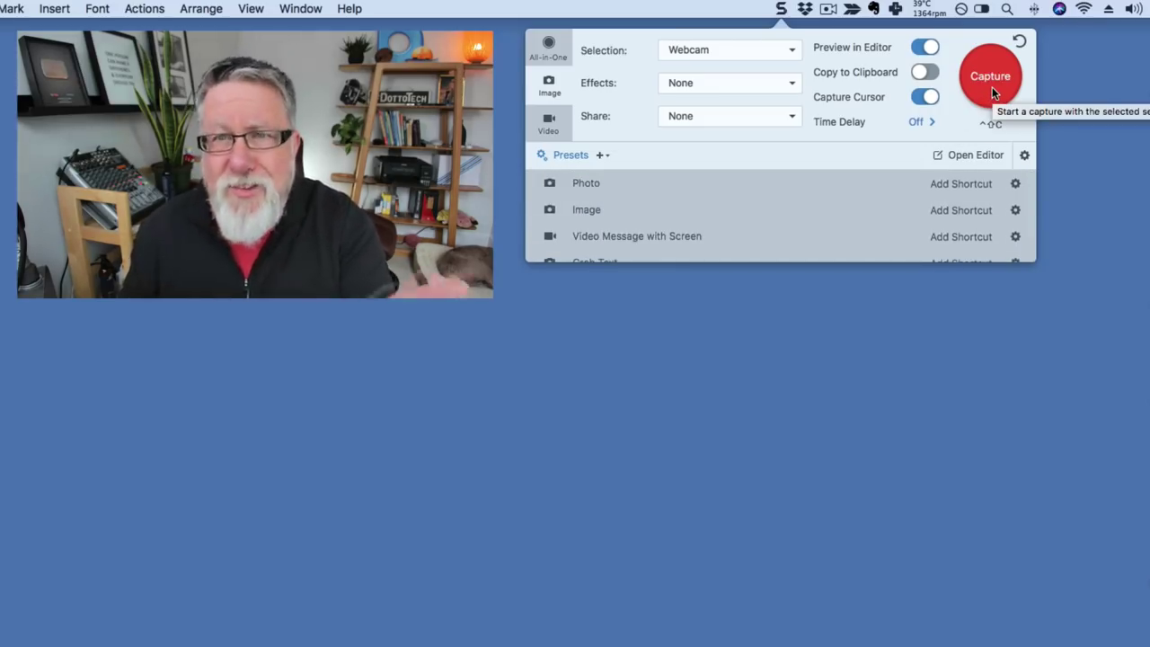
click(992, 87)
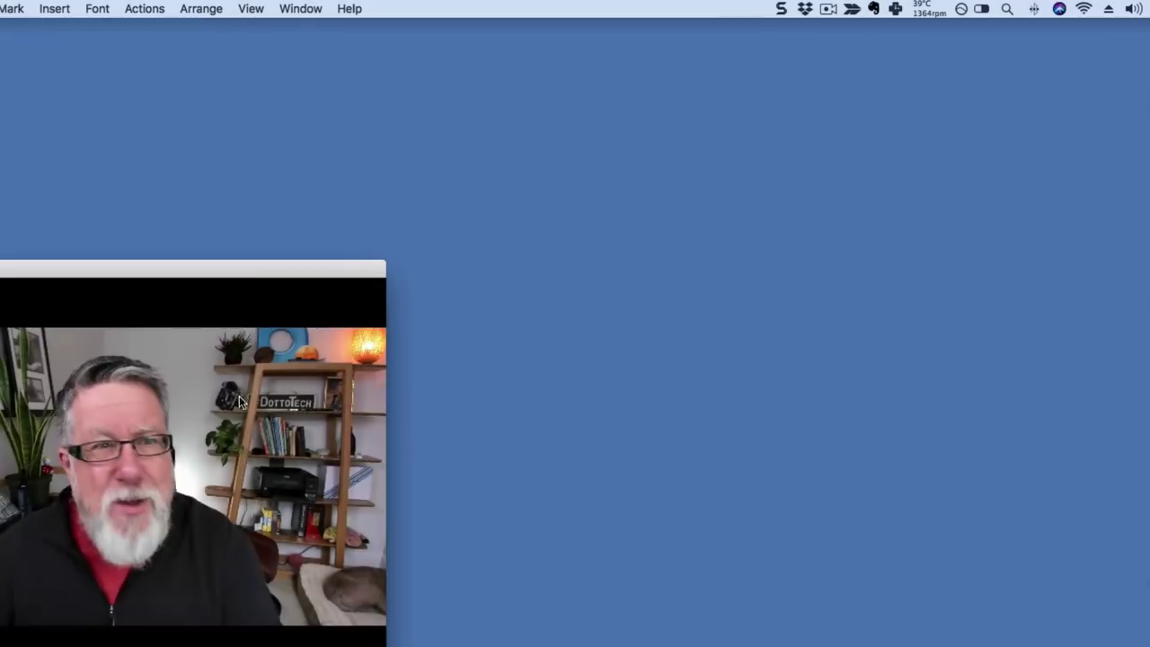
Step: Centre the webcam preview window and snap a 1920 × 1080 webcam still into the Editor
drag(504, 242, 819, 70)
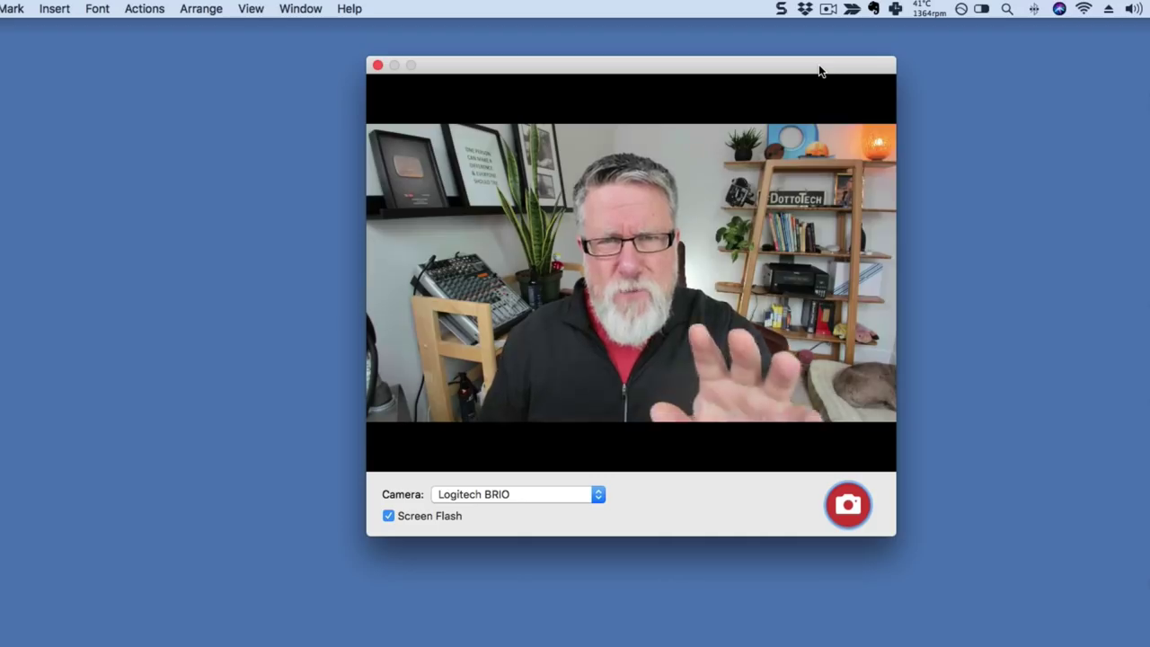
click(846, 515)
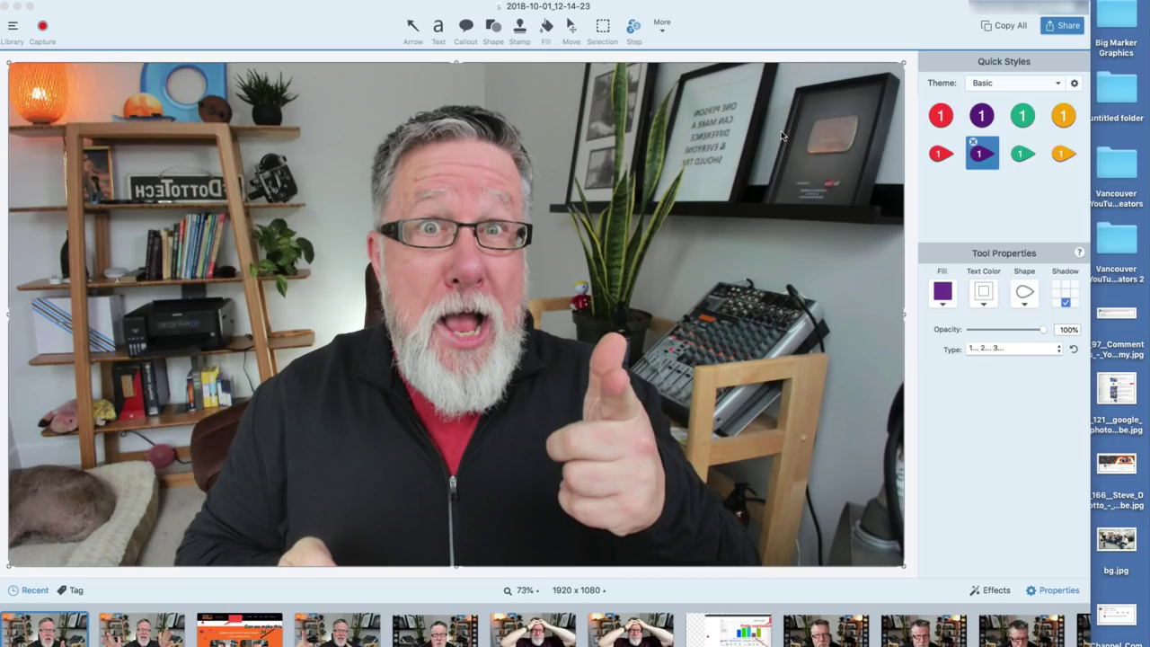
Step: Check the Share destinations list, dismiss it, and close the Snagit Editor window
click(1063, 27)
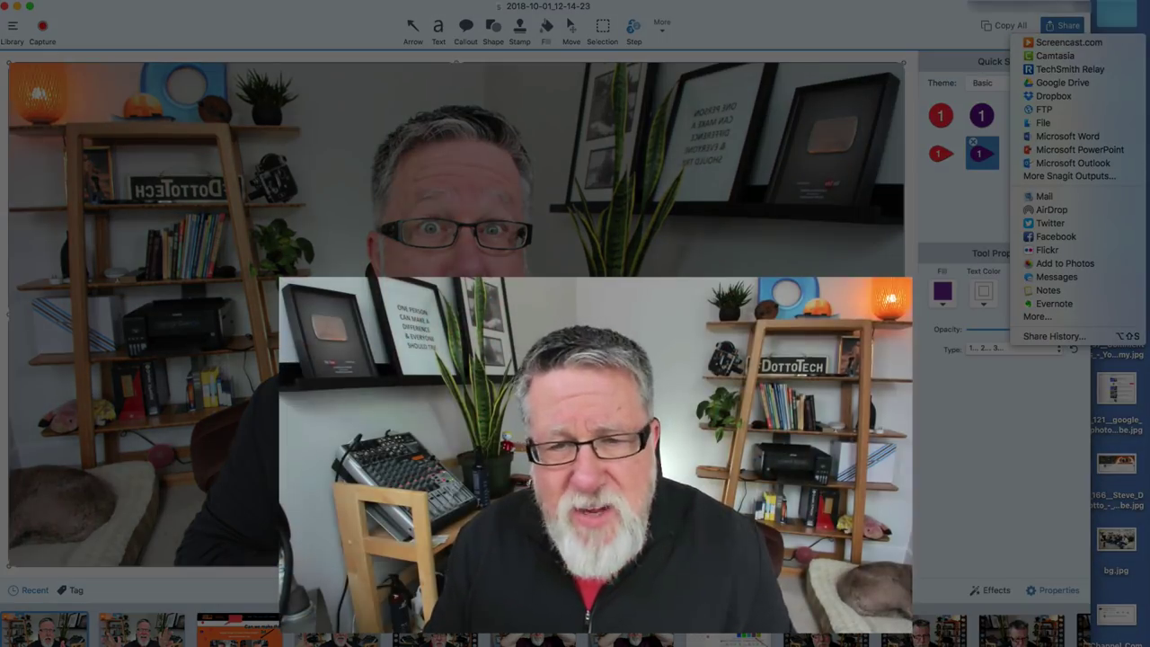
key(Escape)
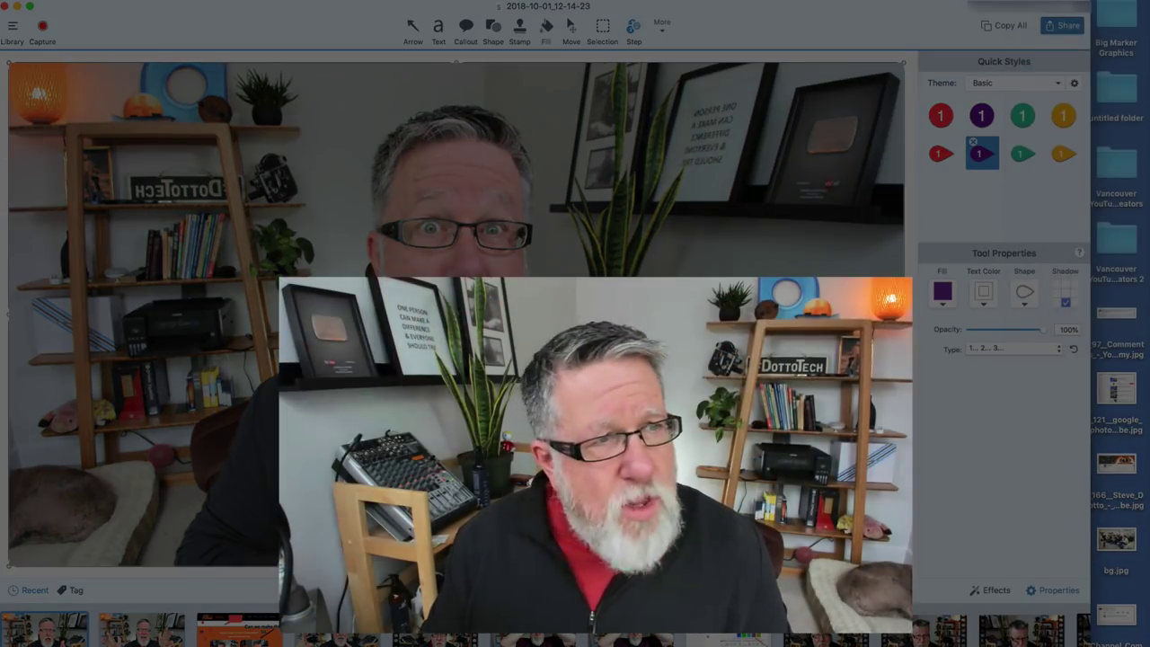
click(16, 6)
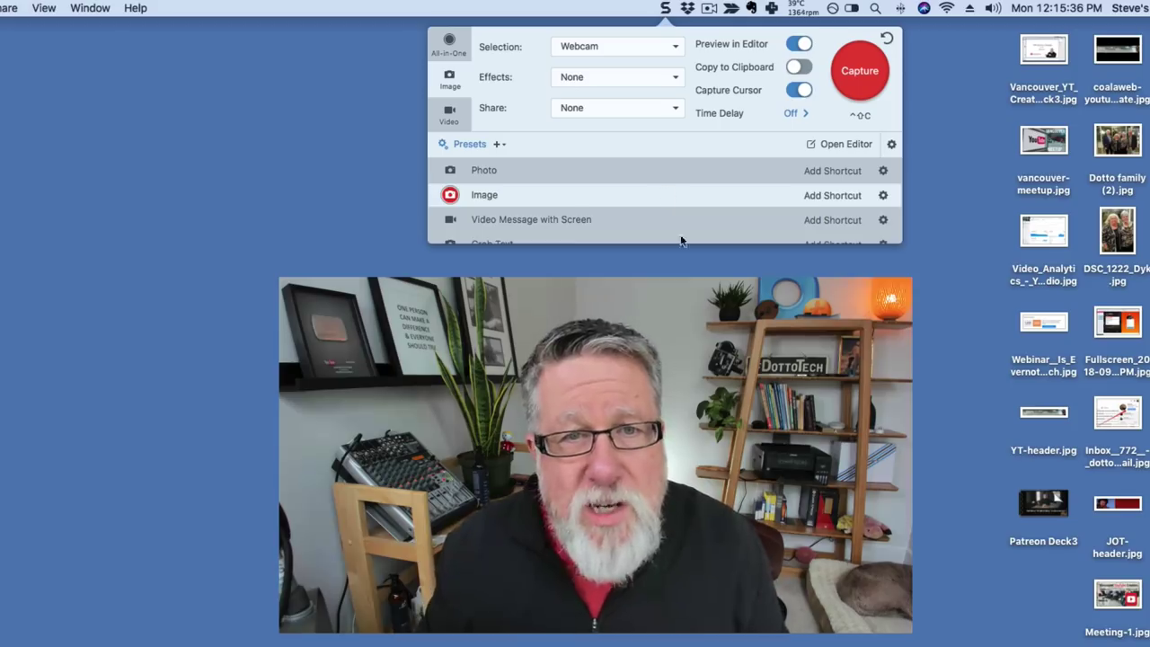
Step: Switch back to Chrome showing the Patreon notification email in Gmail
key(super+Tab)
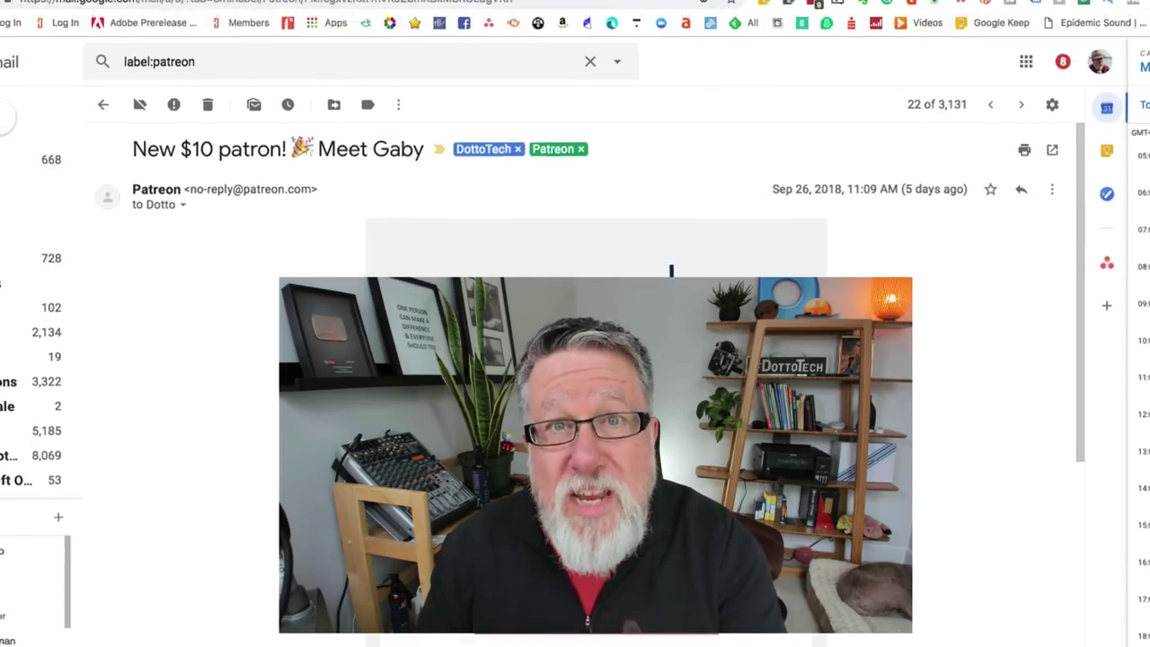
Step: Make Video Message with Screen the active preset and launch a video capture over the email
click(838, 7)
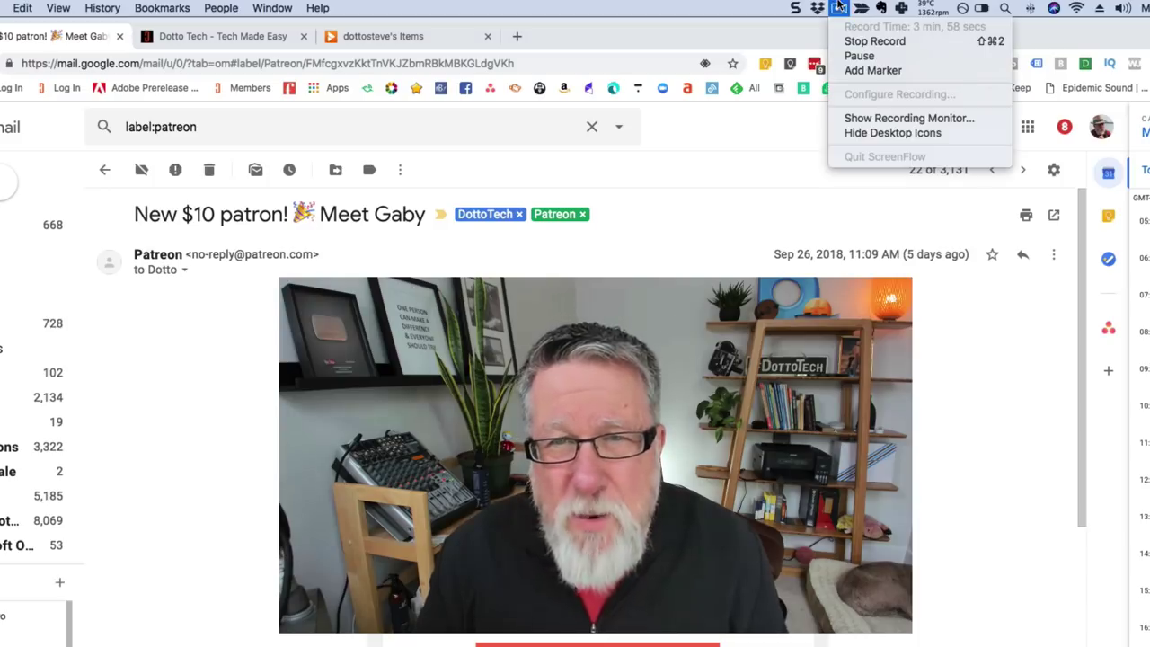
click(795, 8)
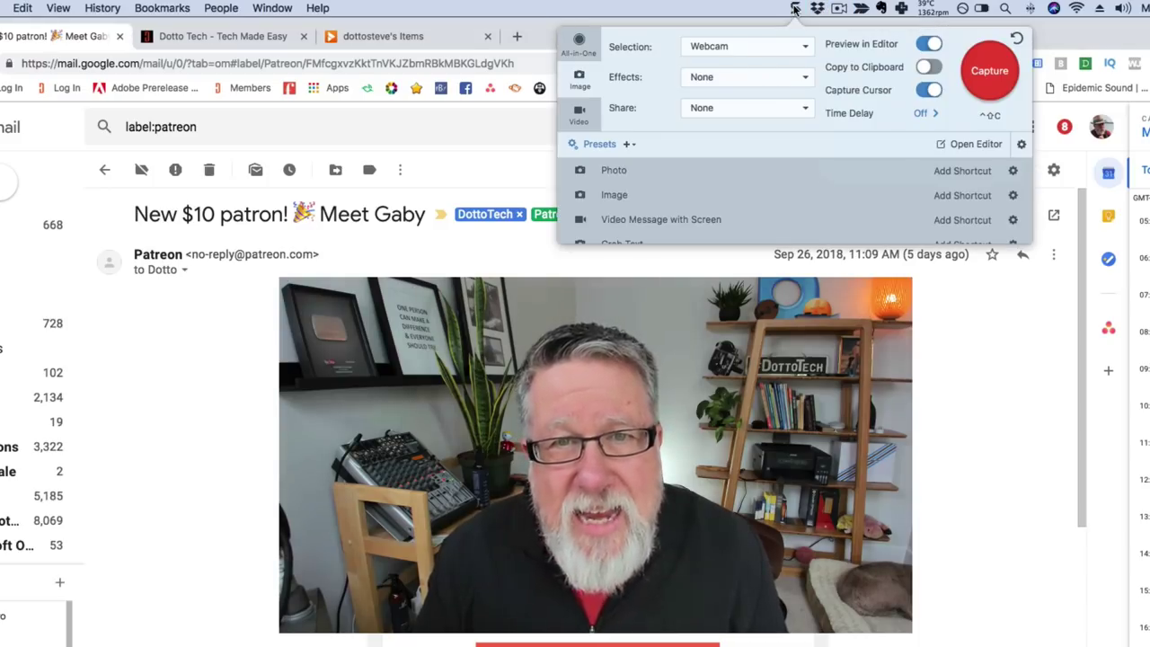
scroll(679, 180, down, 1)
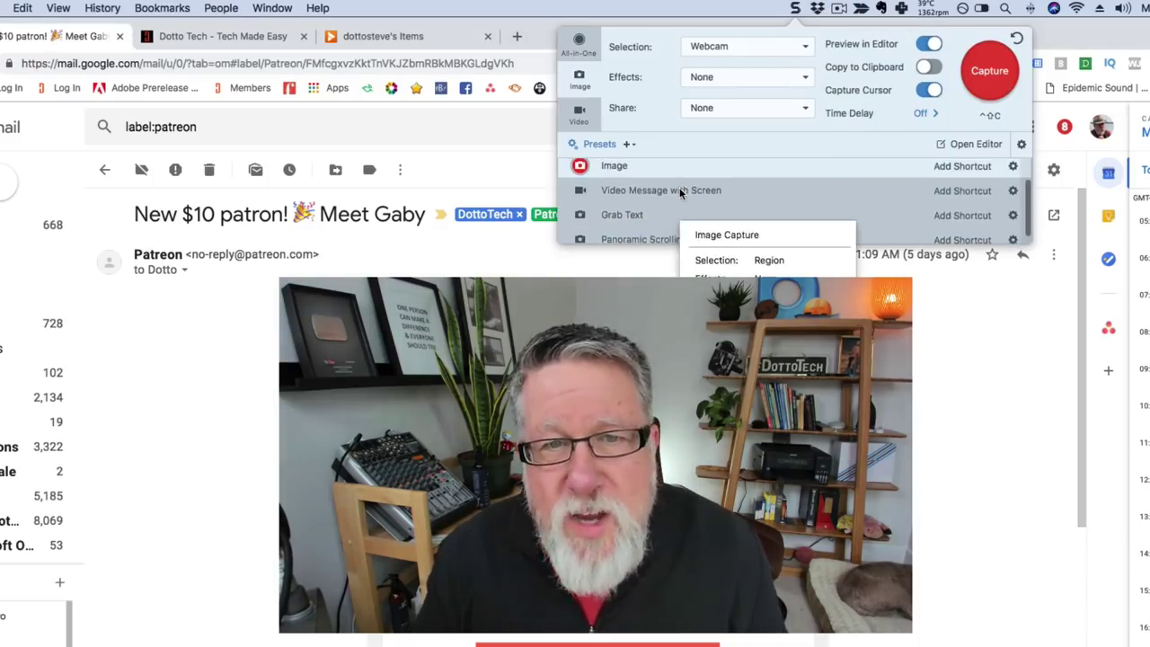
click(685, 188)
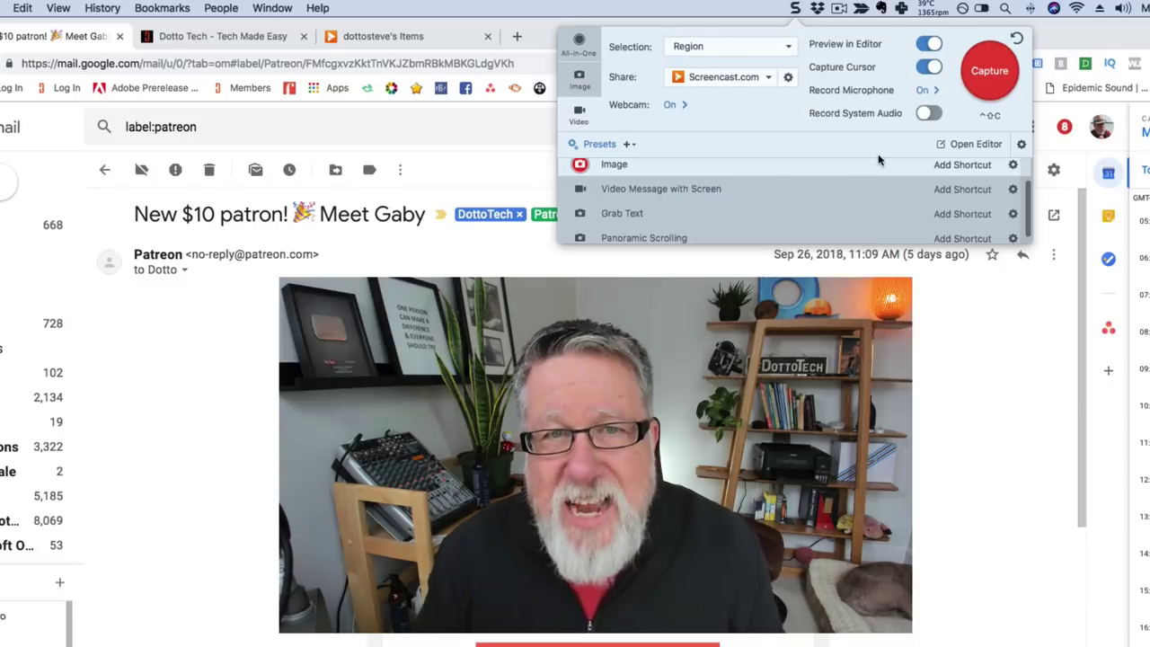
click(747, 190)
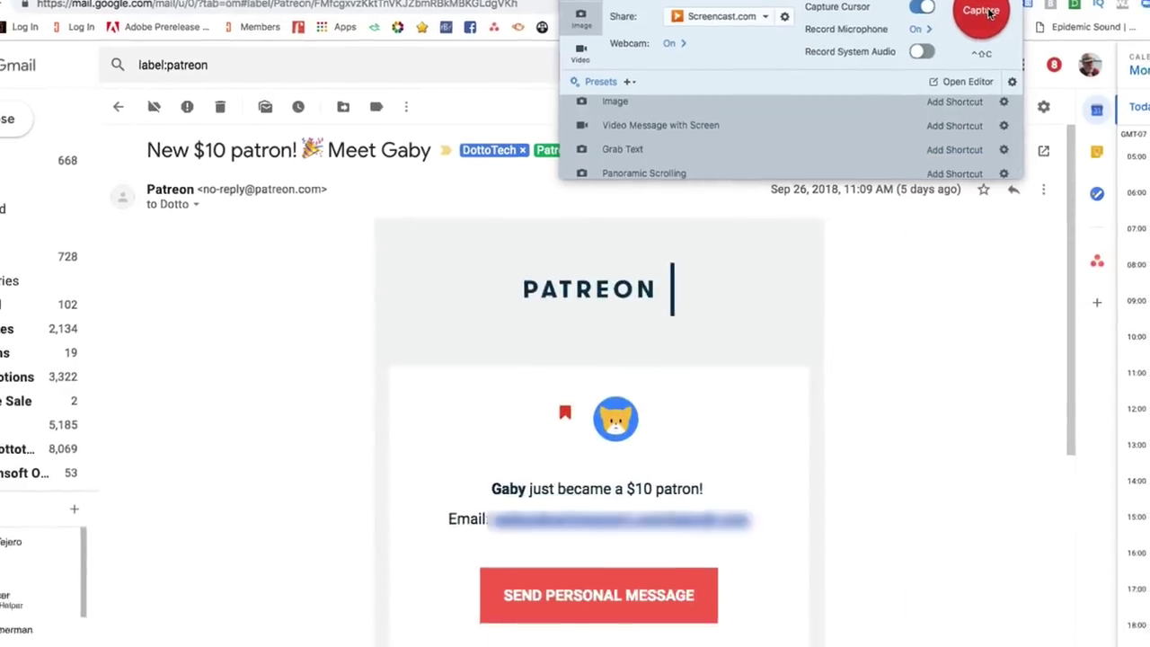
key(Escape)
click(437, 308)
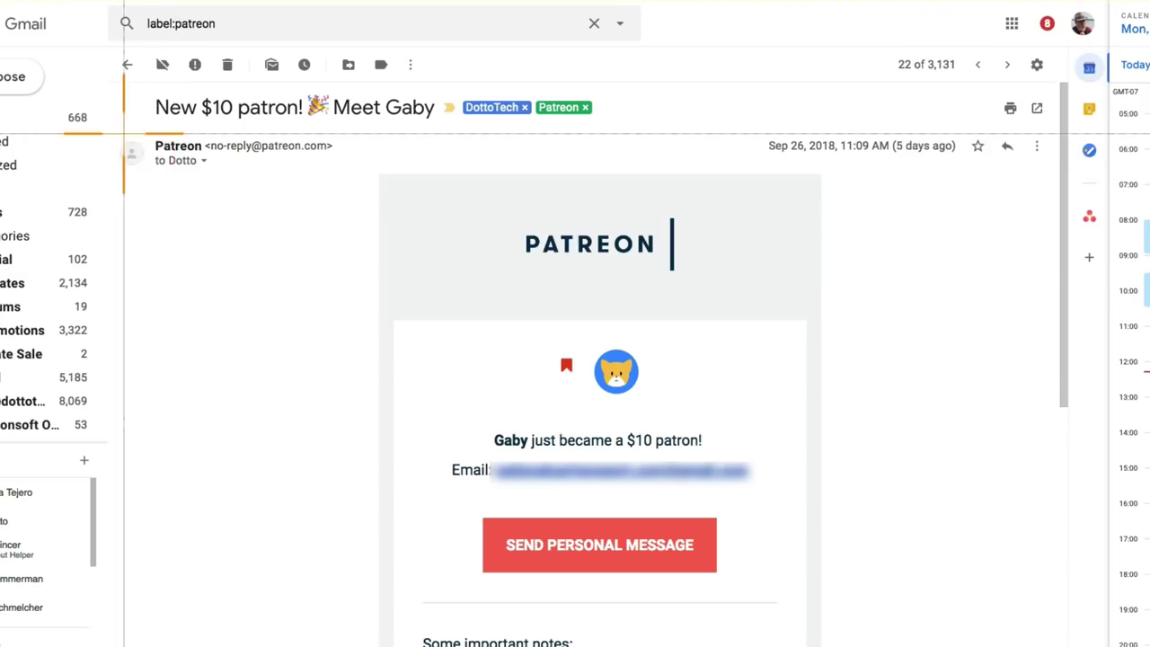
Step: Outline a 1280 × 715 region around the Gmail message and start recording
drag(110, 40, 1056, 569)
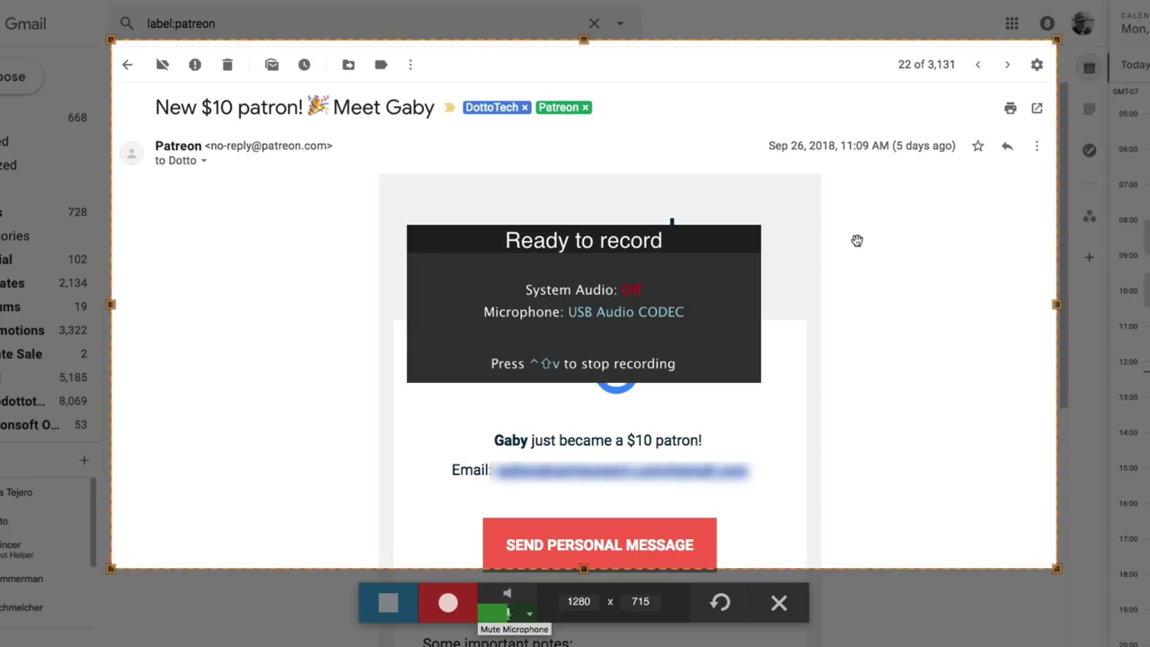
click(439, 607)
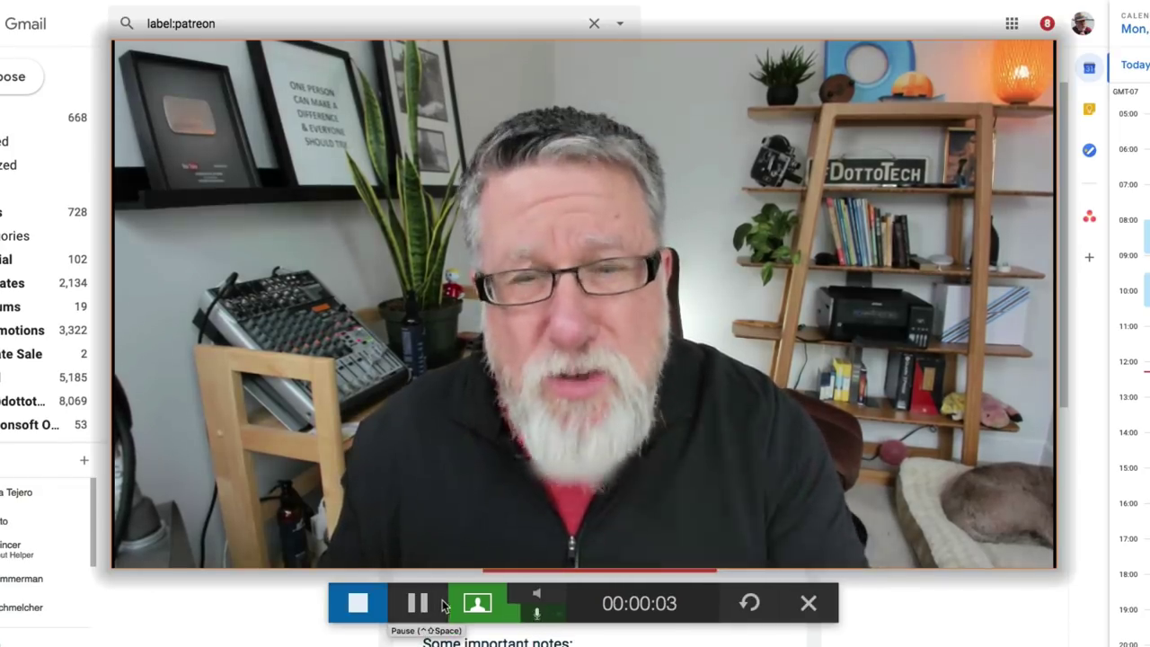
Step: Toggle the recording from webcam to screen and back, then stop the 15-second clip
click(478, 606)
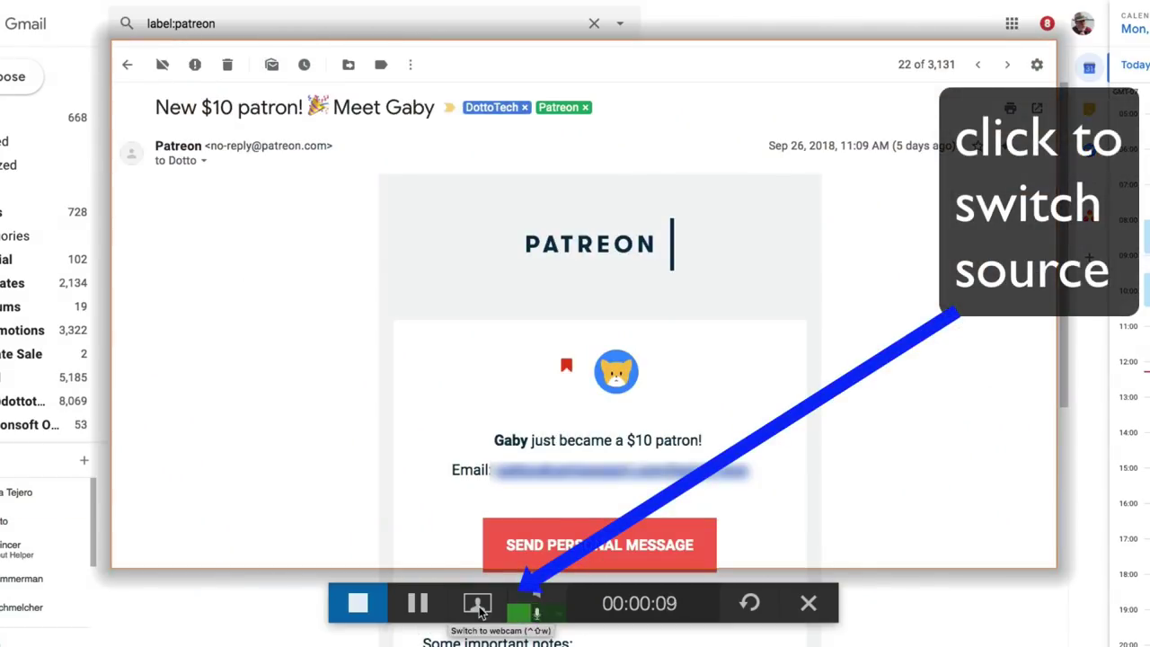
click(481, 611)
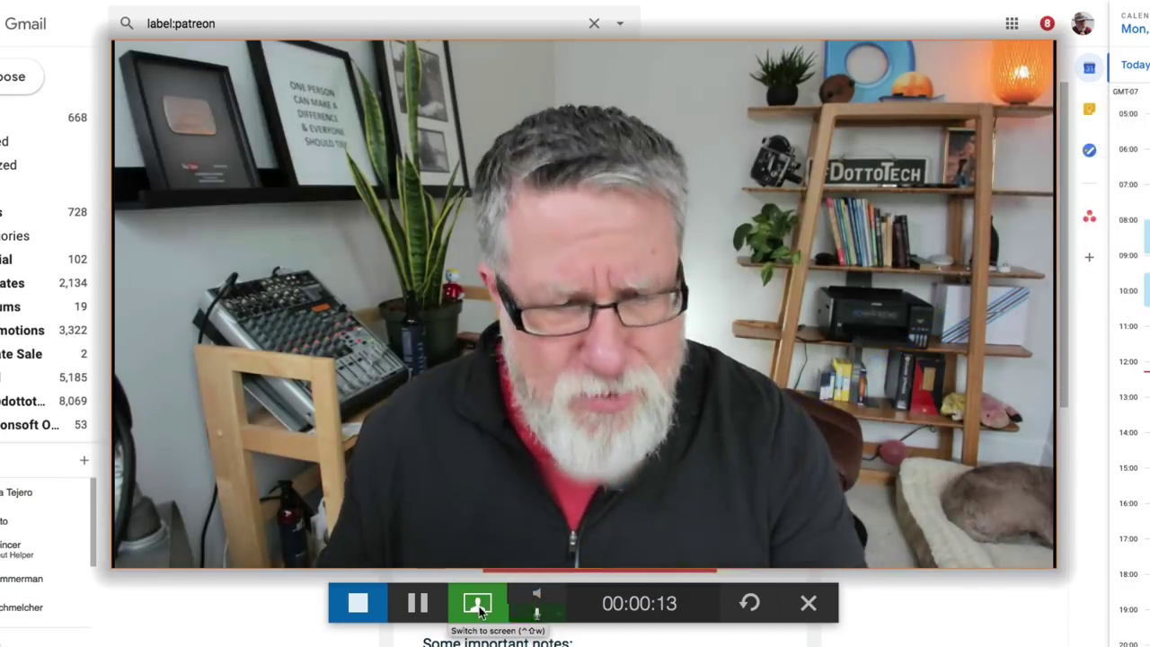
click(357, 604)
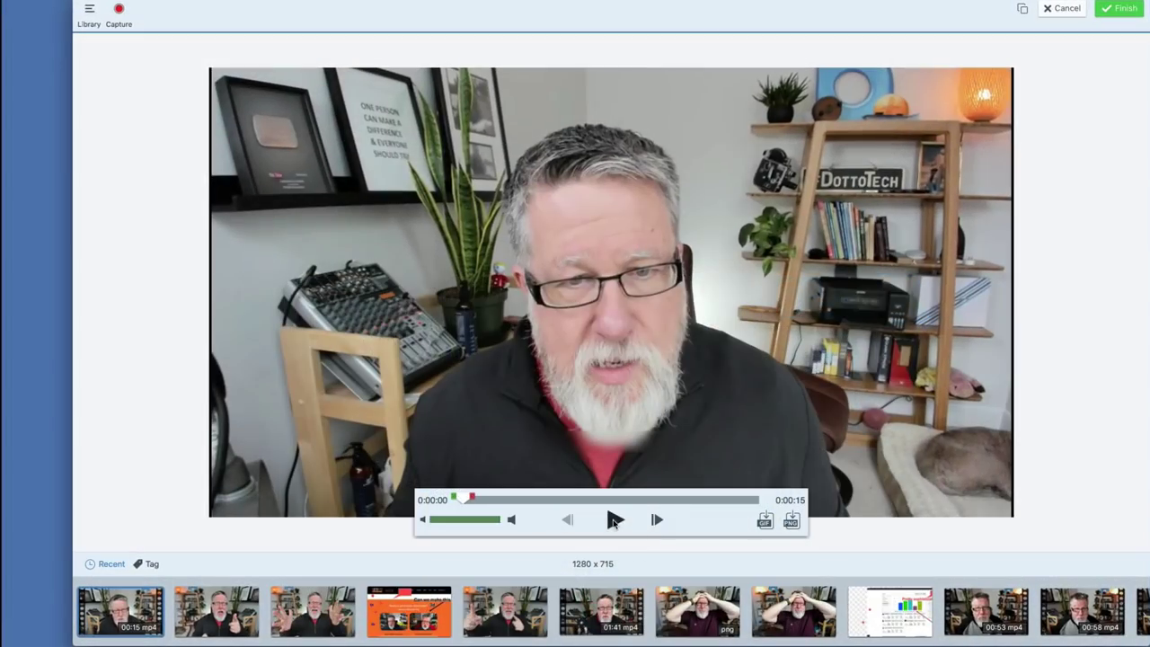
Step: Play back the recorded clip and finish it so it uploads to Screencast.com
click(614, 521)
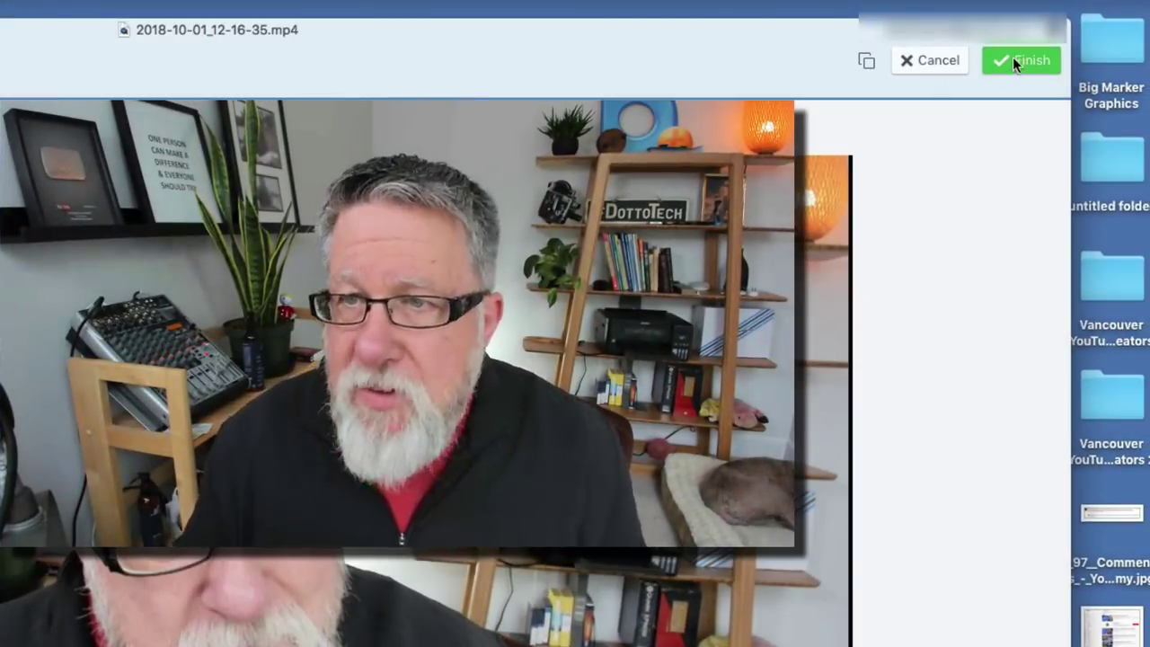
click(1017, 55)
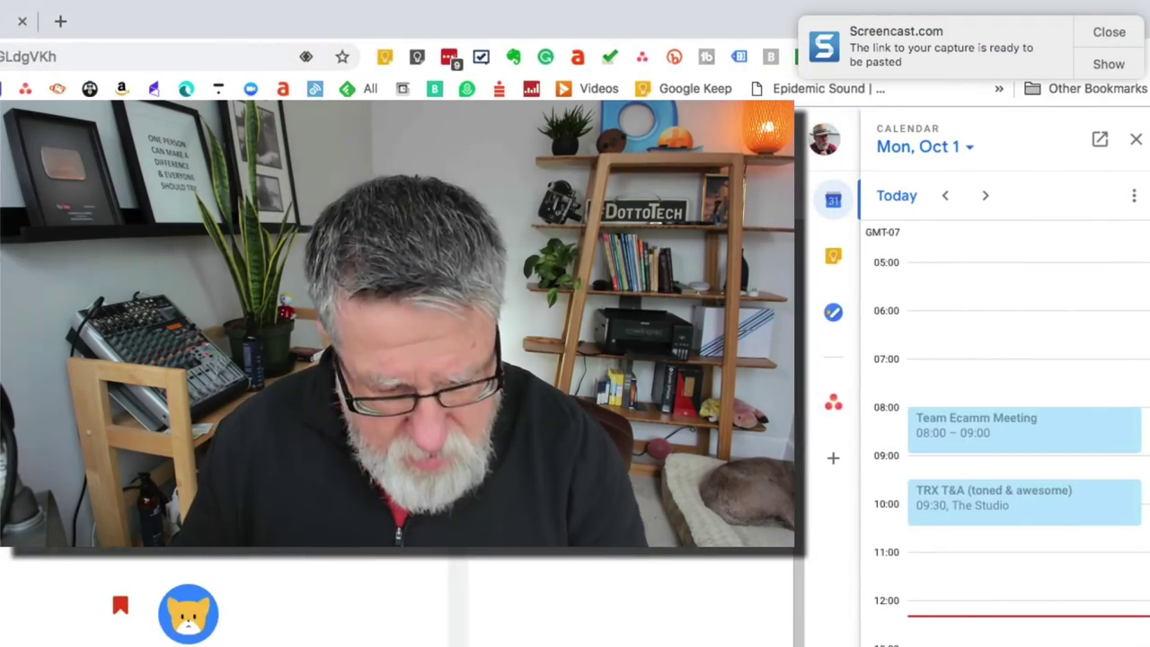
Step: Paste the Screencast.com link into a new tab and play the uploaded 2018-10-01_12-16-35.mp4 video
key(super+t)
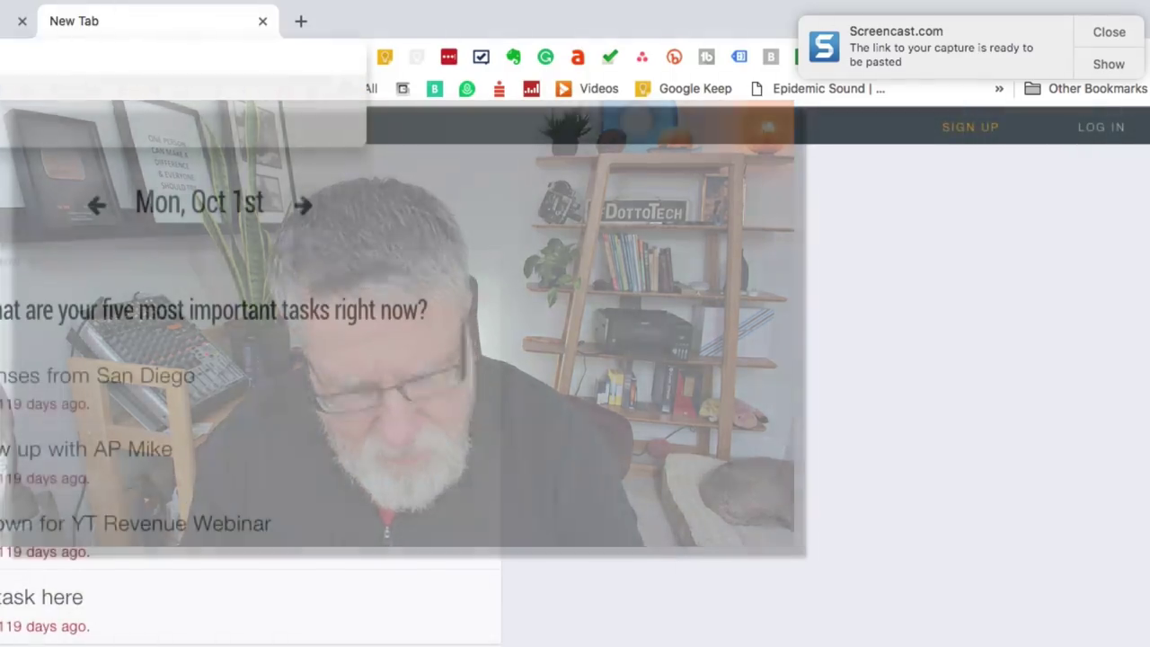
text(https://www.screencast.com/t/sk3Q9b7XY7)
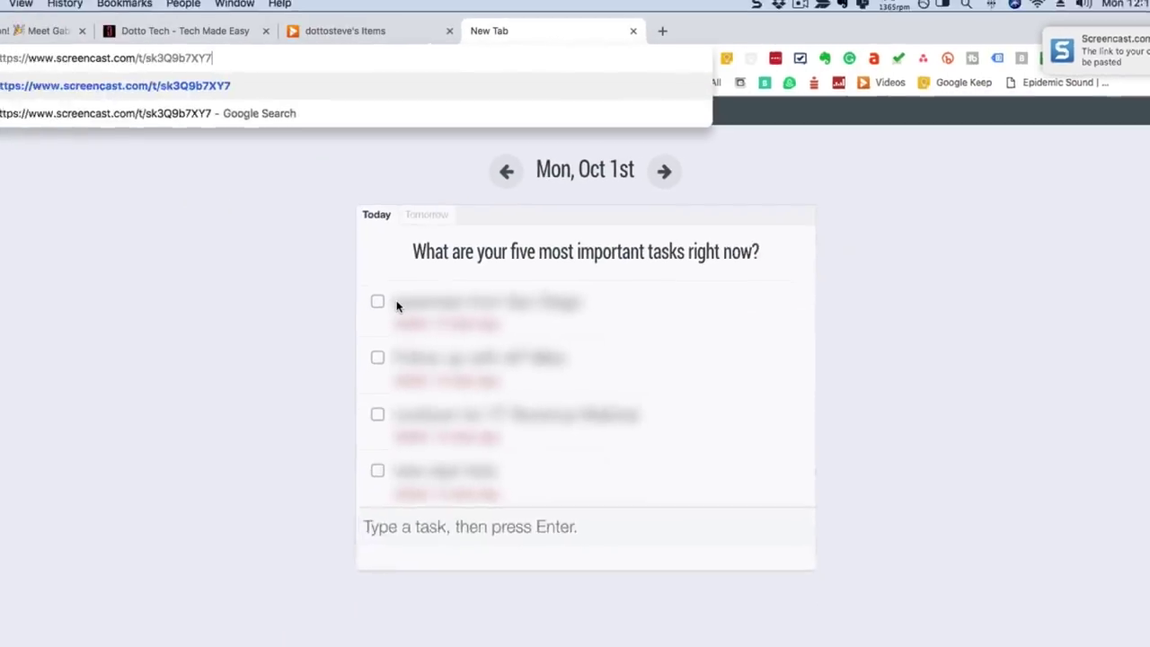
key(Return)
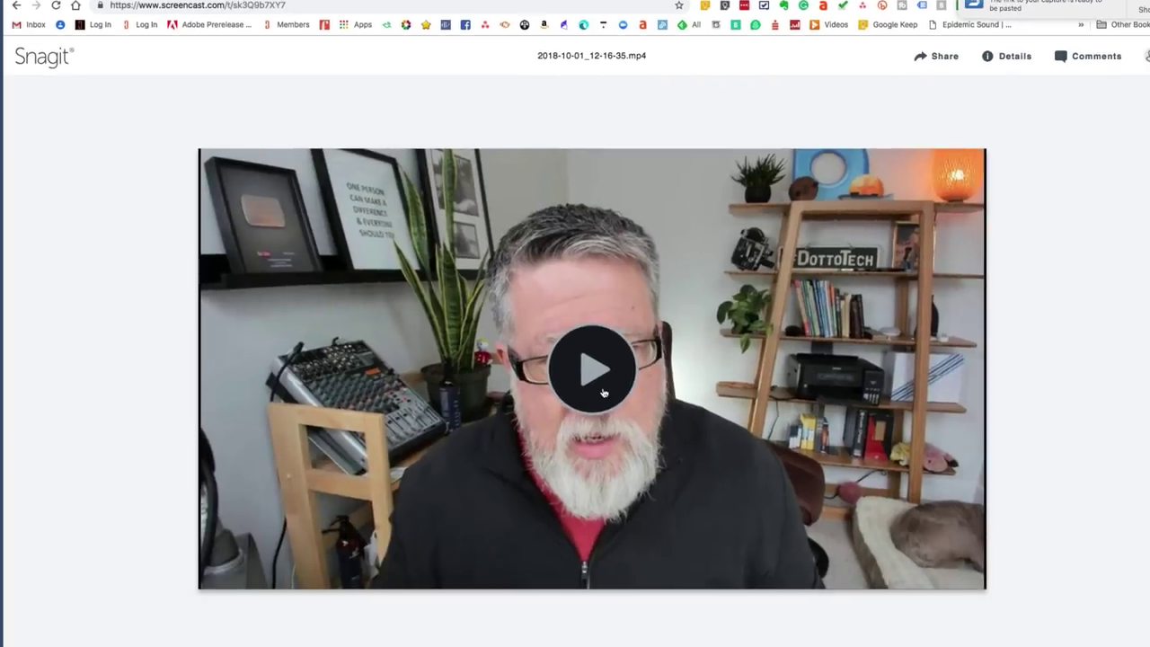
click(603, 393)
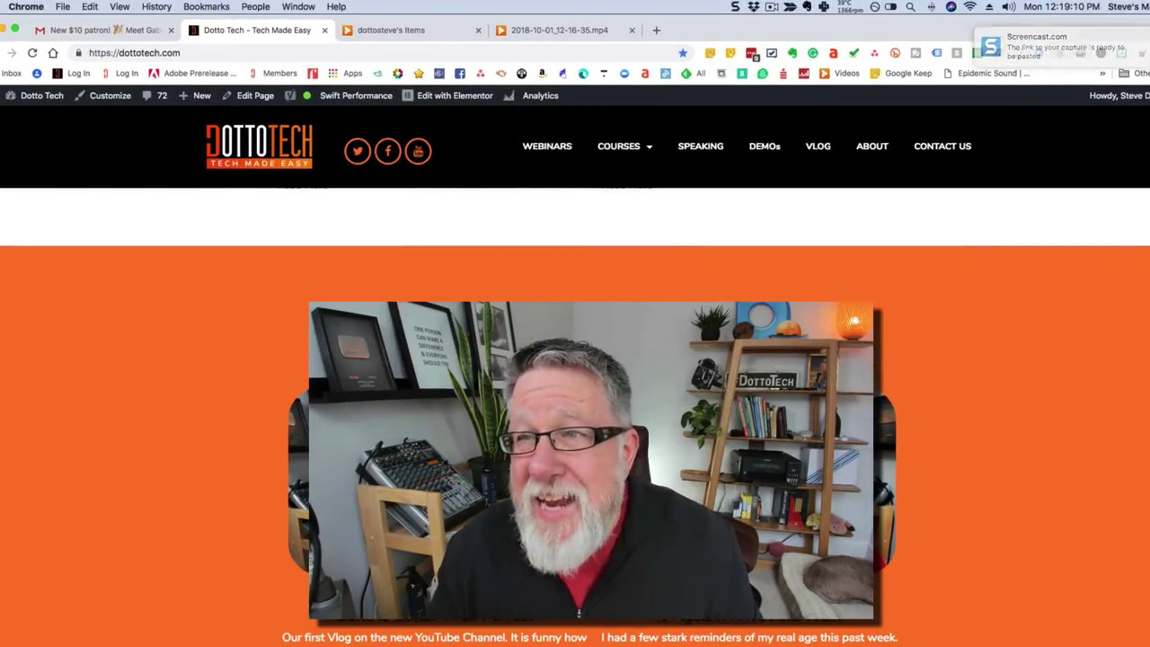
Step: Open and close the Snagit capture panel, then scroll the DottoTech page to the orange Vlog section
click(735, 6)
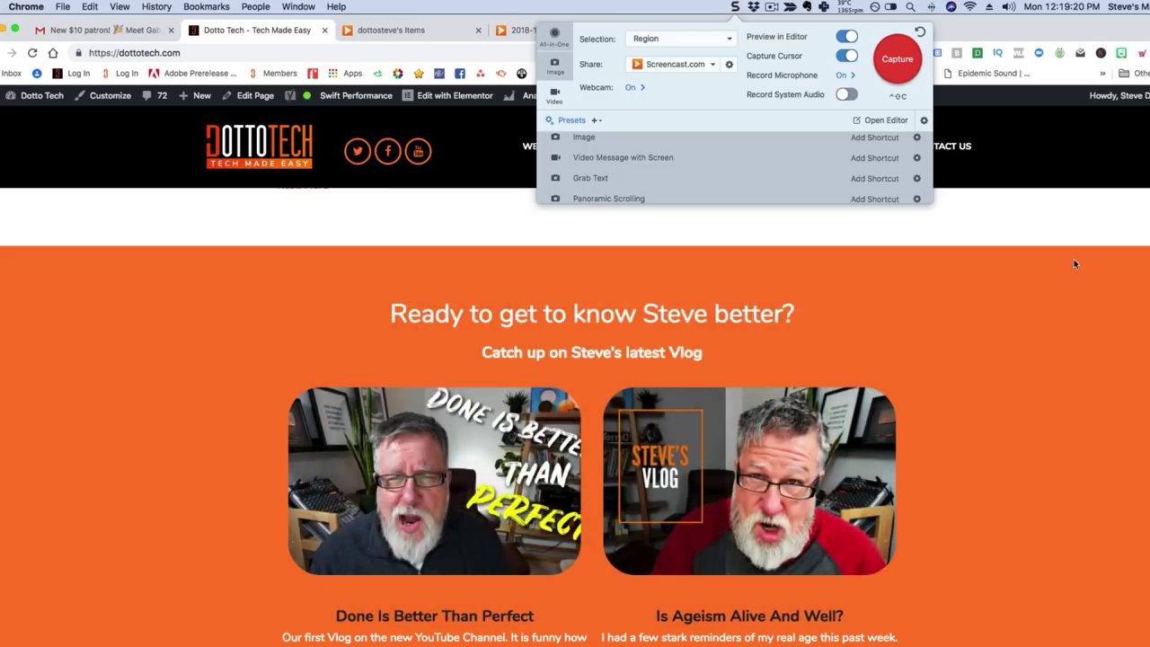
click(1074, 261)
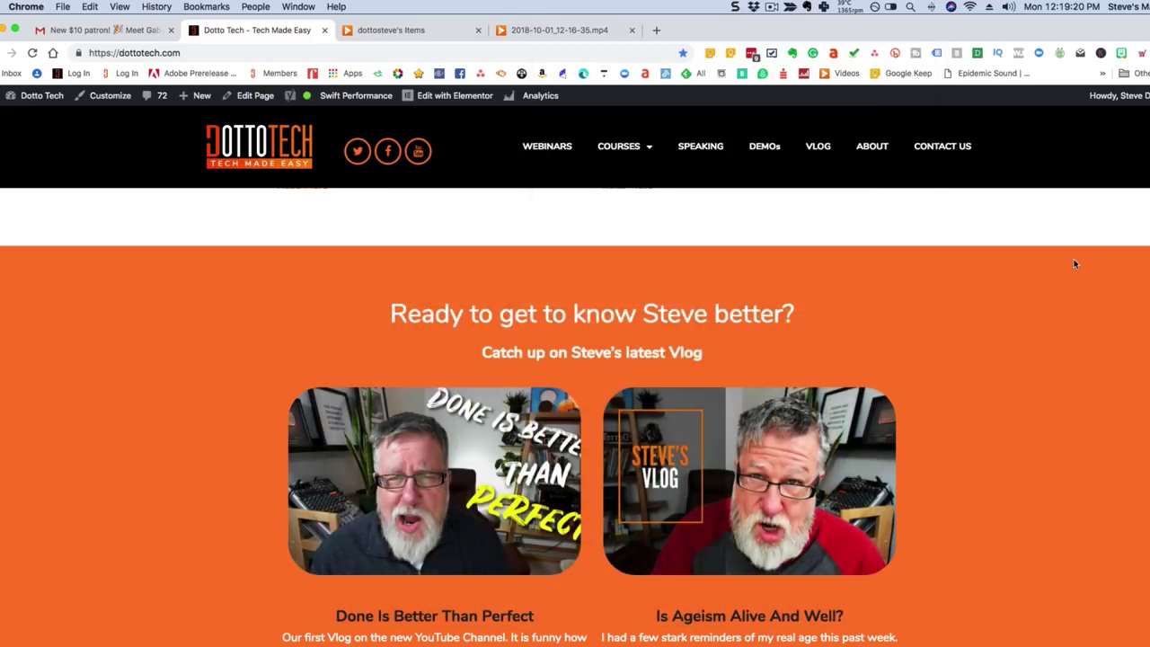
scroll(1057, 265, down, 10)
scroll(1057, 267, up, 2)
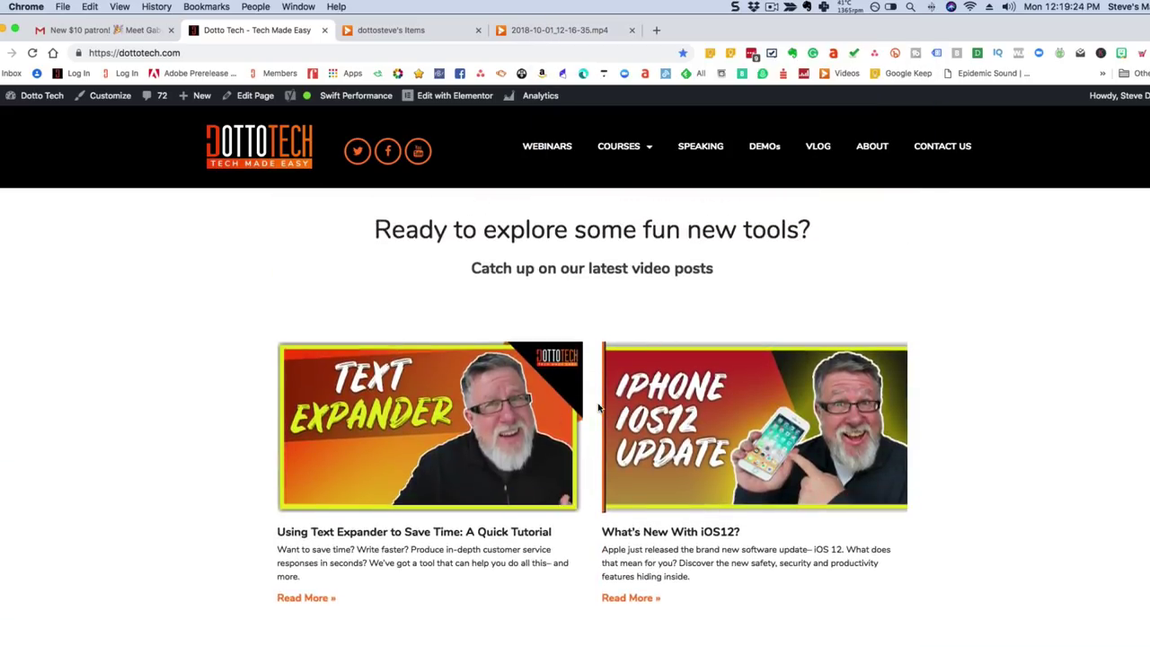
scroll(598, 409, down, 5)
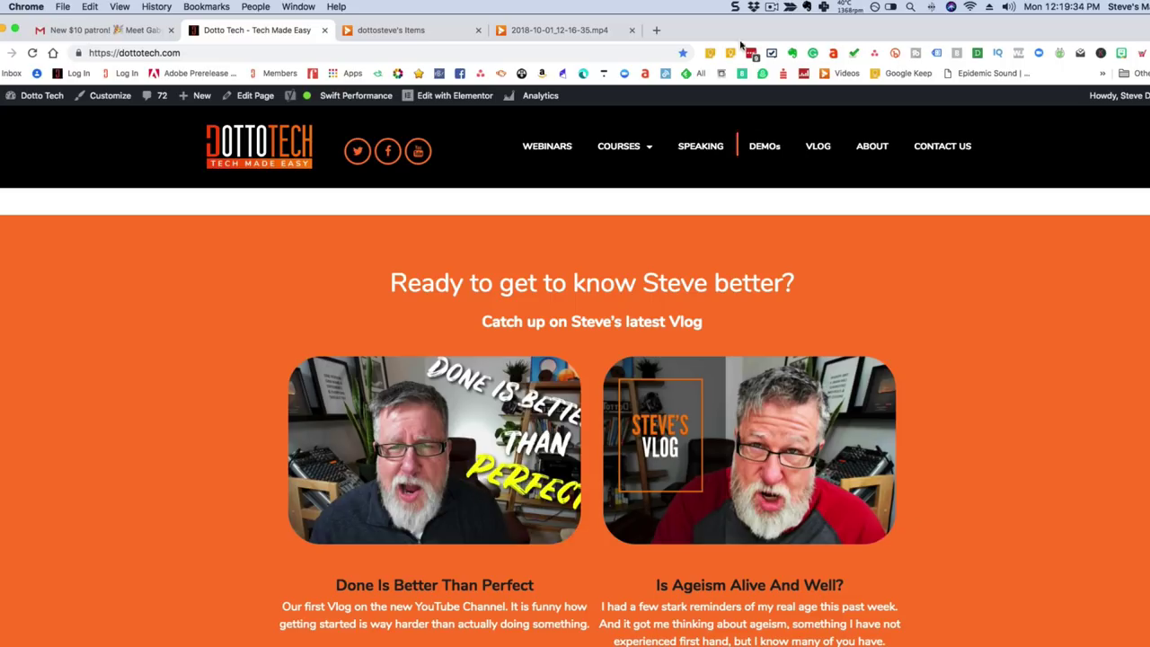
Step: Capture the Dotto Tech vlog section as a 1443 × 927 image using the Image preset
click(737, 6)
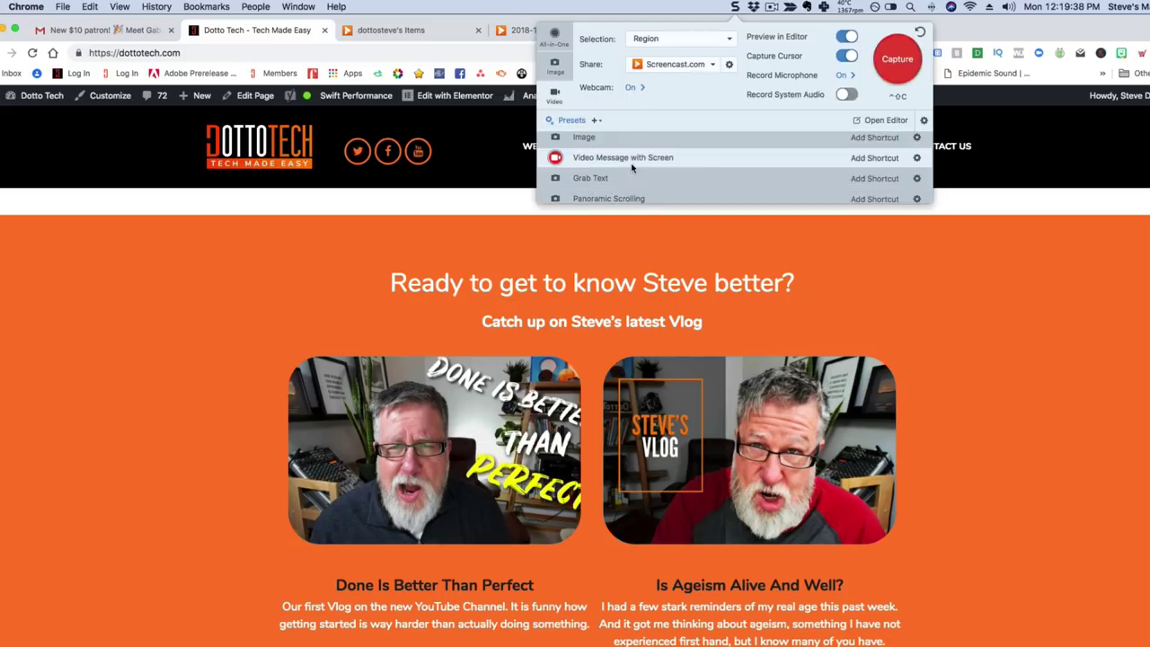
scroll(632, 160, up, 2)
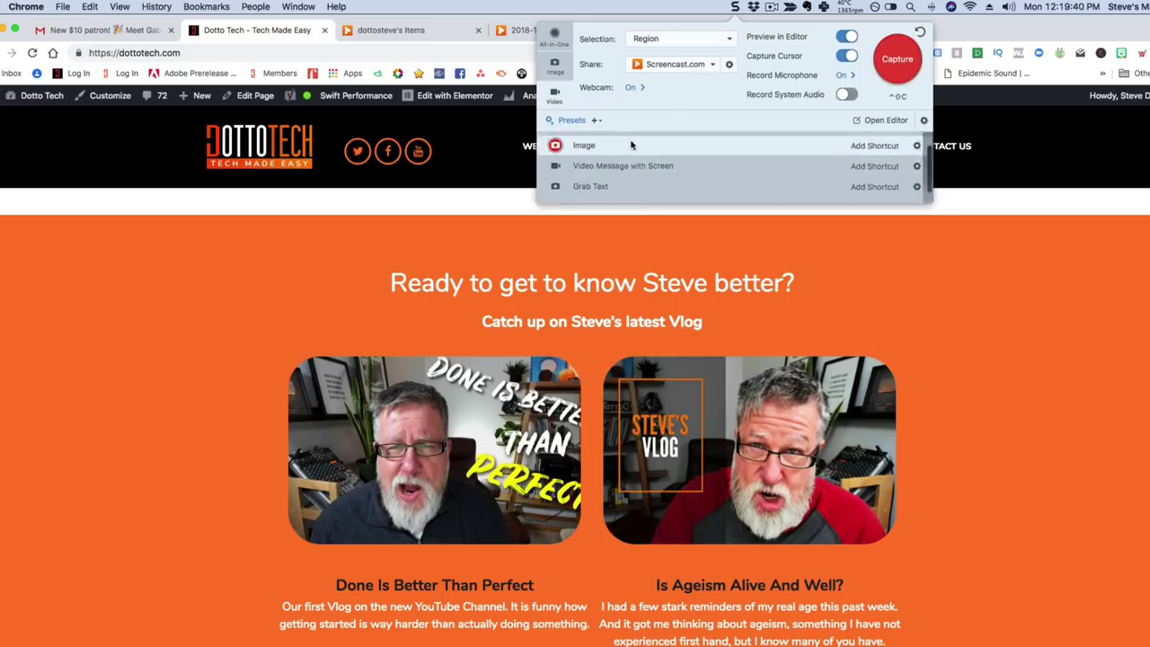
scroll(632, 154, up, 2)
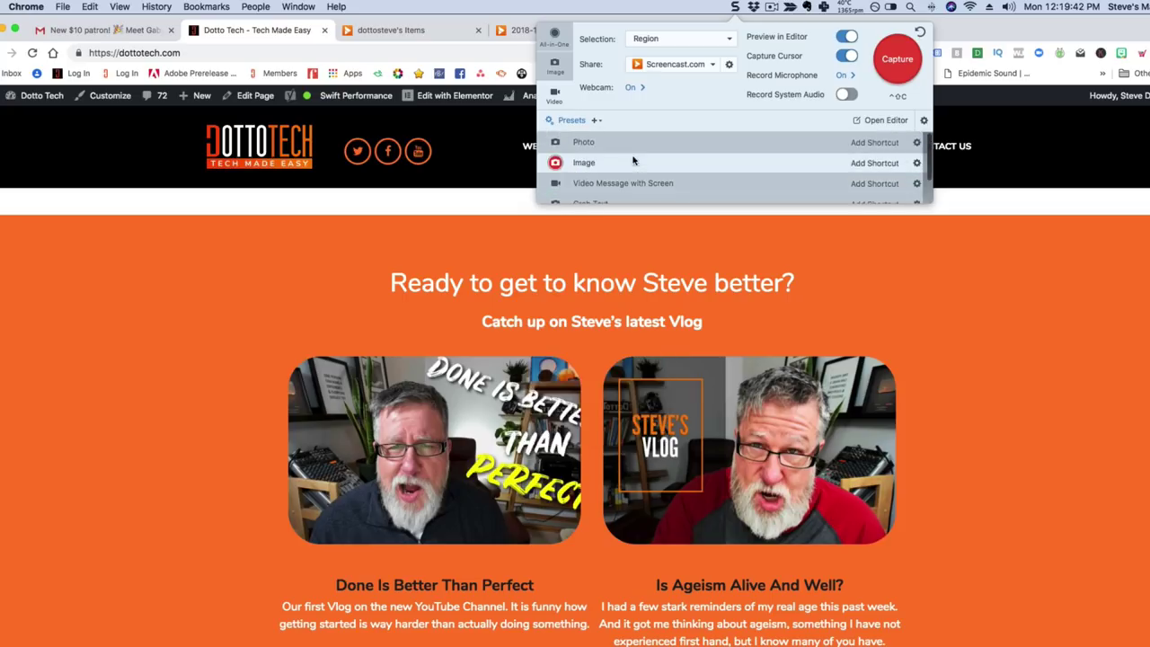
click(617, 166)
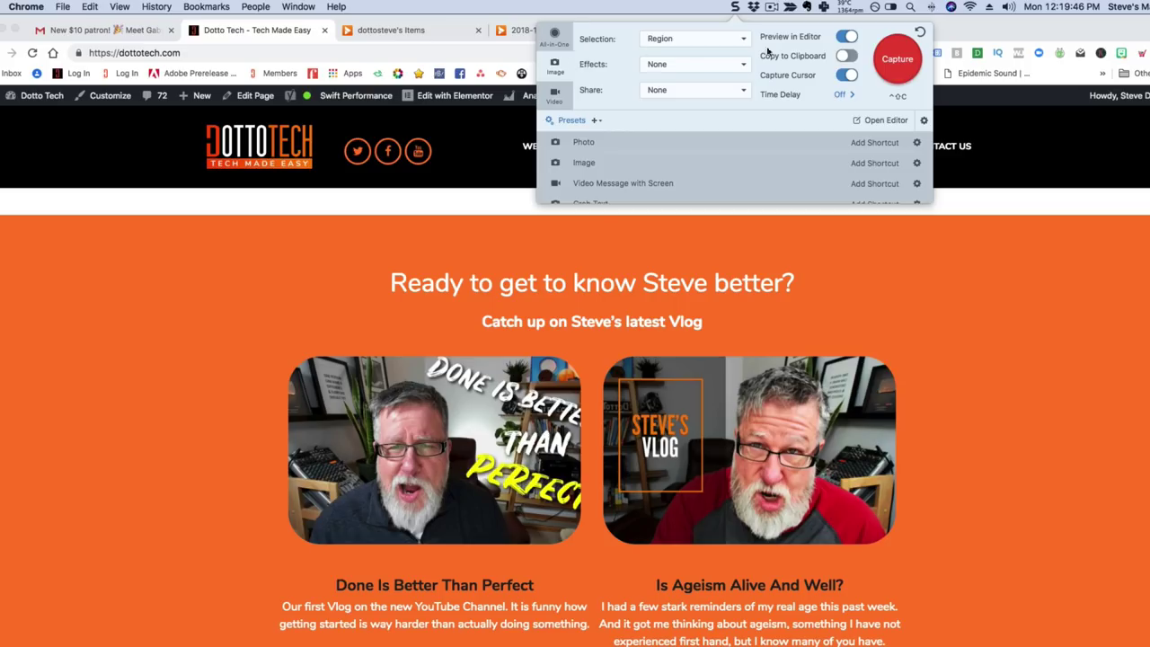
click(896, 58)
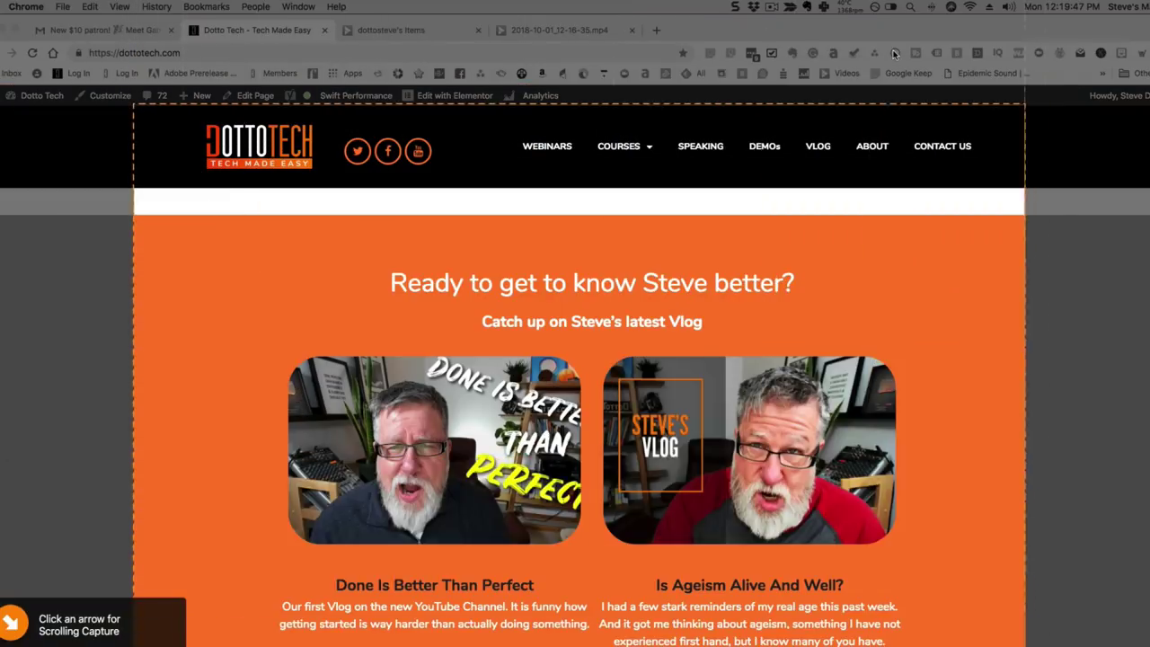
click(1022, 619)
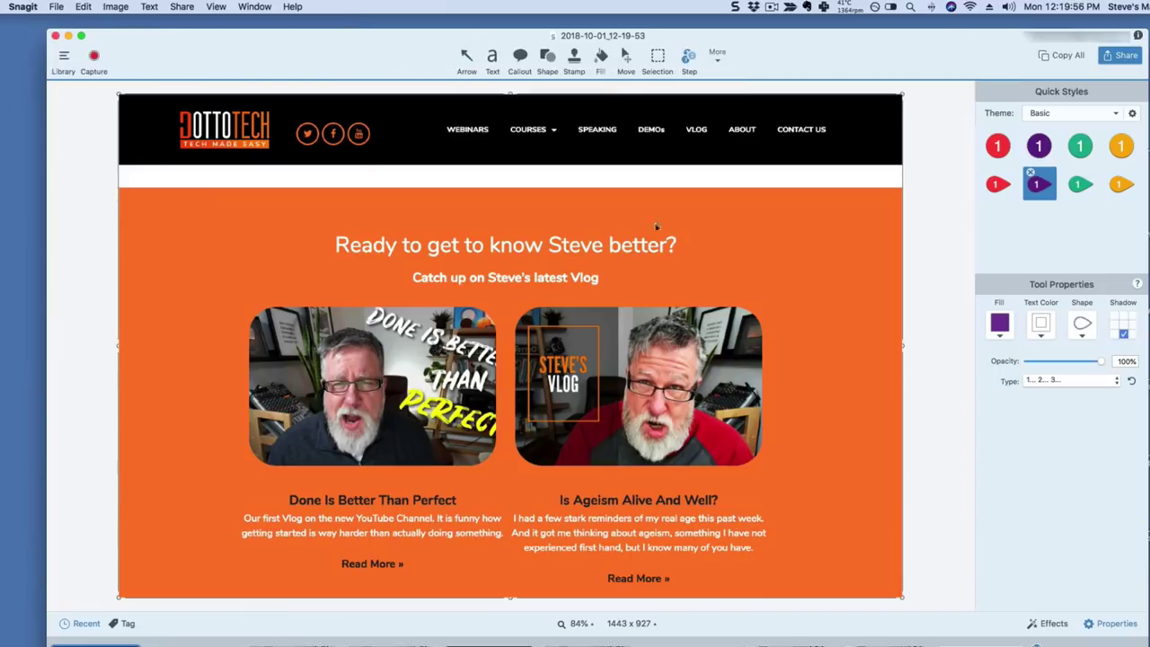
Step: Draw an arrow at the 'Ready to get to know Steve better?' heading and place 'Text Effects' above it
click(466, 56)
drag(844, 165, 698, 262)
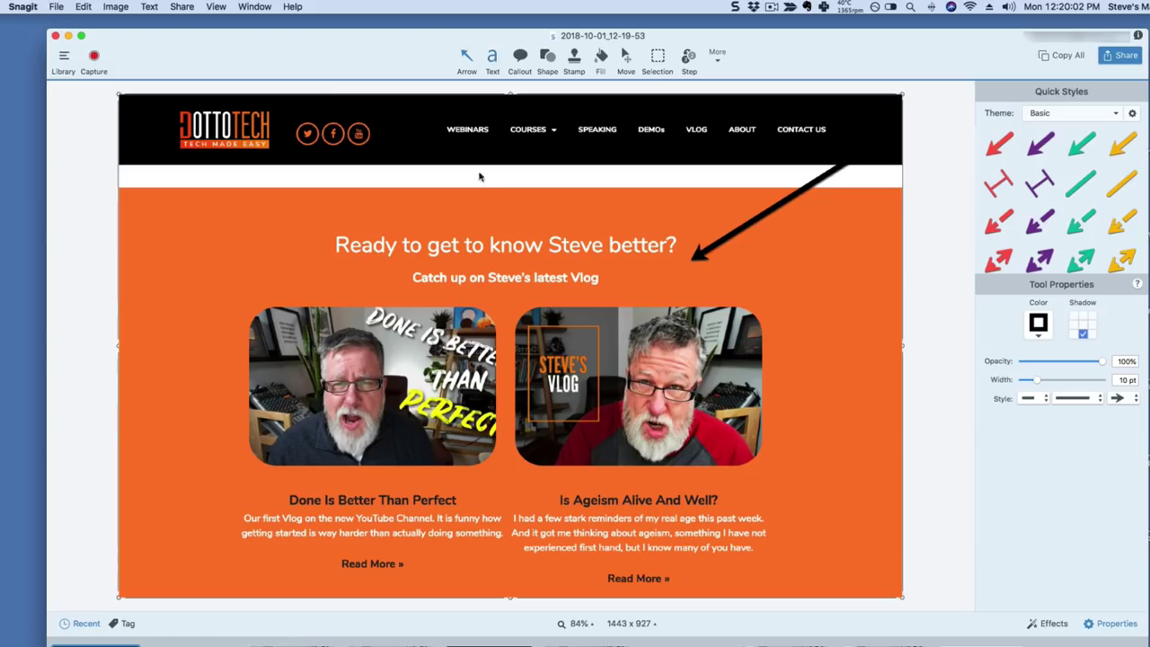
key(t)
click(450, 201)
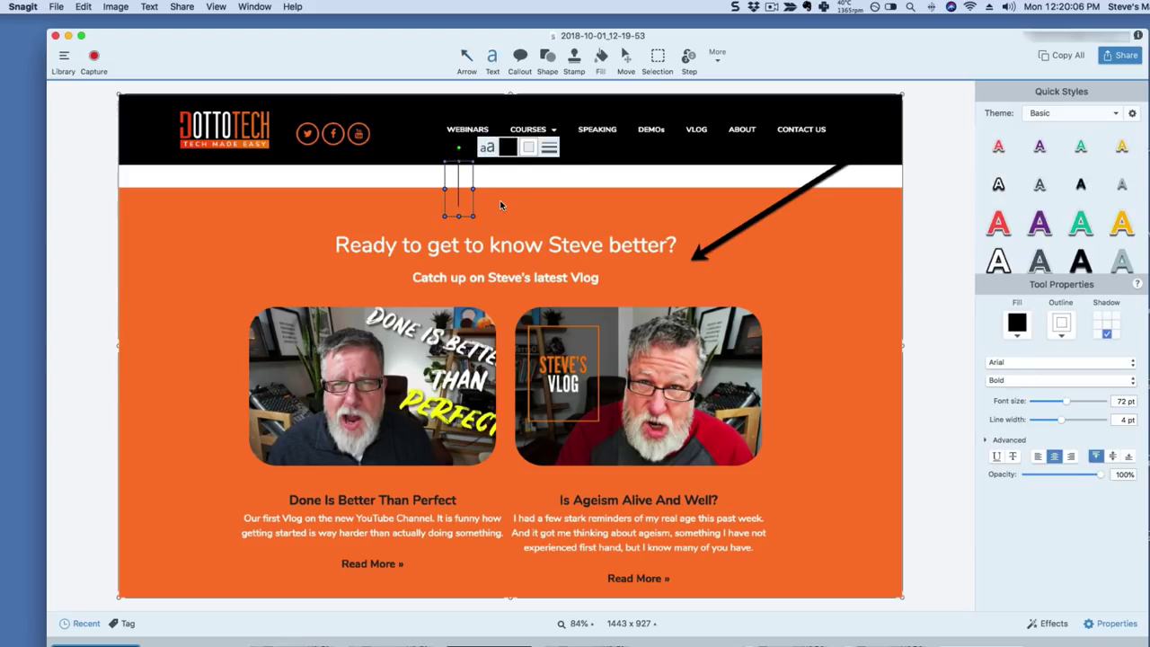
text(Text Effects)
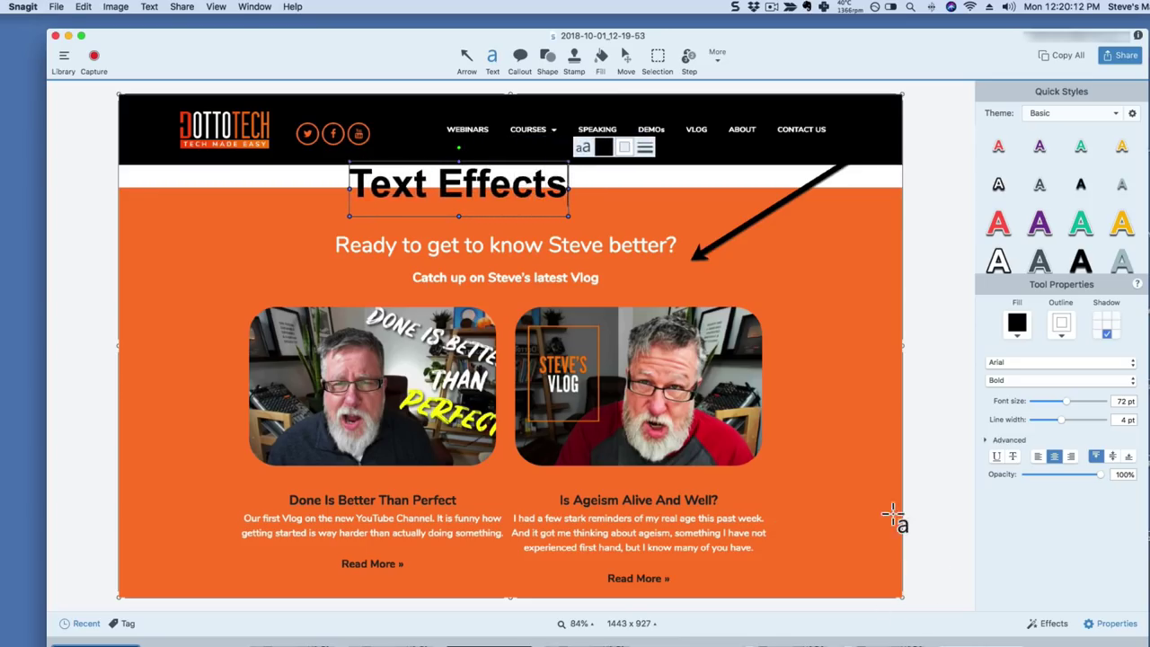
key(Escape)
drag(524, 200, 557, 210)
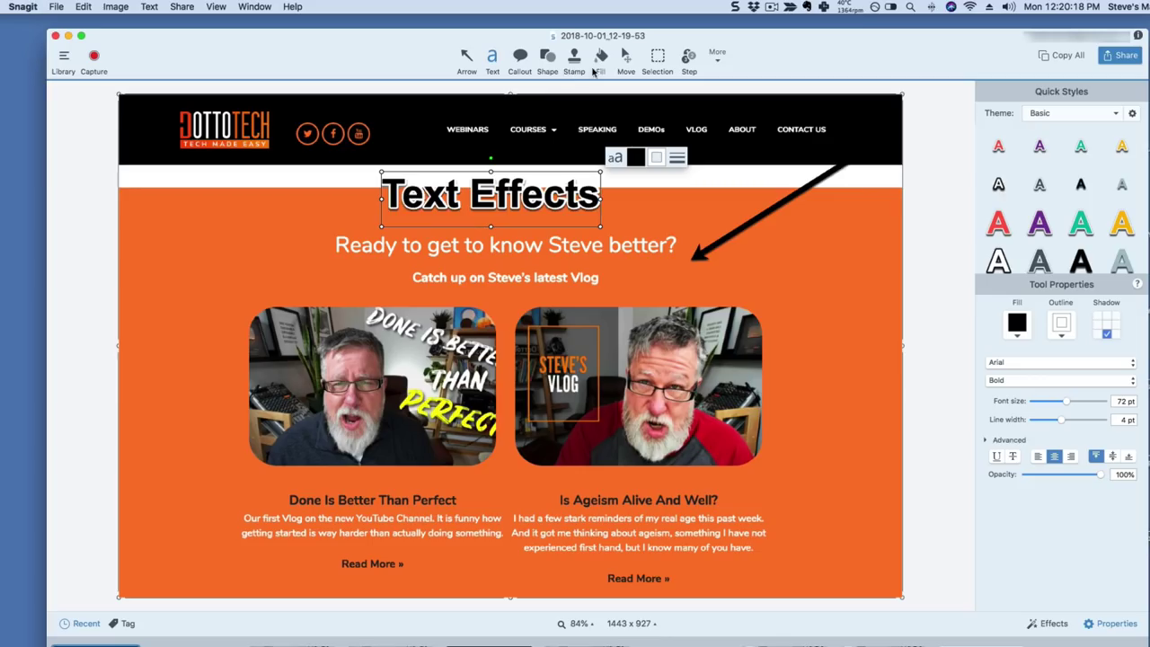
Step: Place red circle step markers 1–3 down the left side of the capture
click(716, 56)
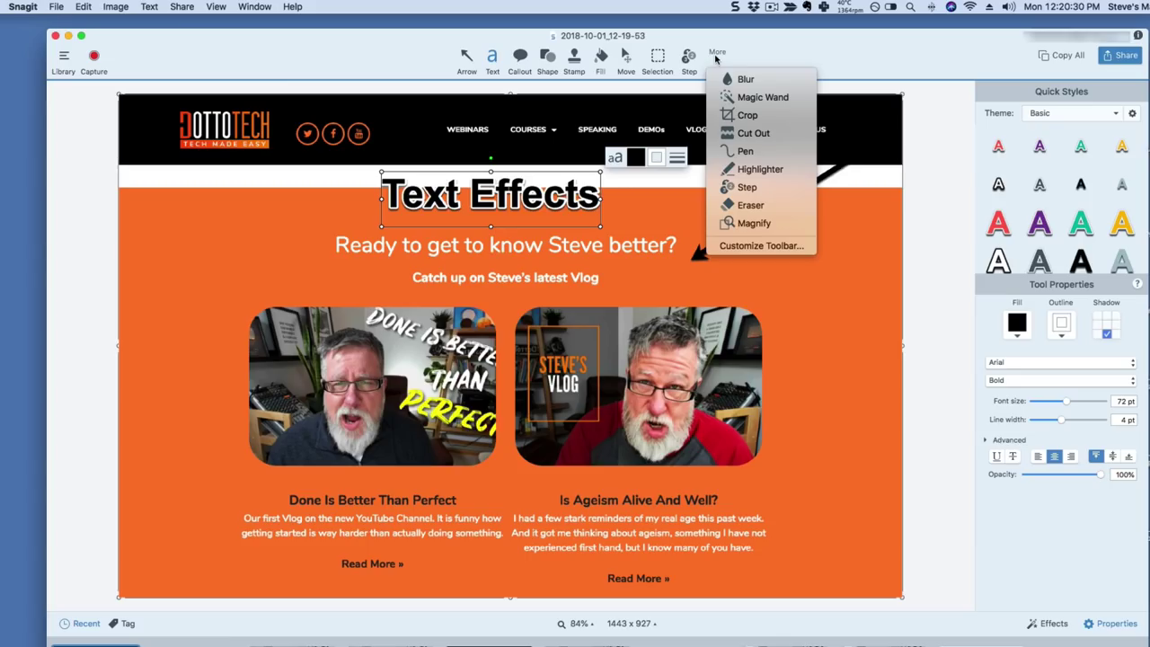
click(765, 187)
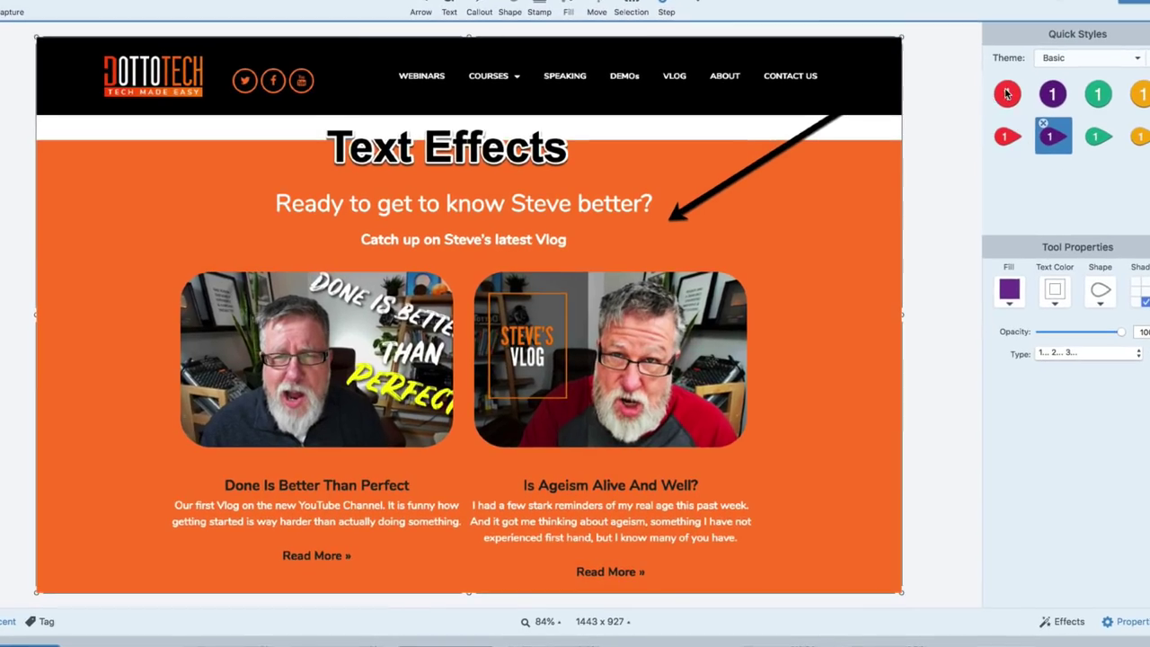
click(997, 145)
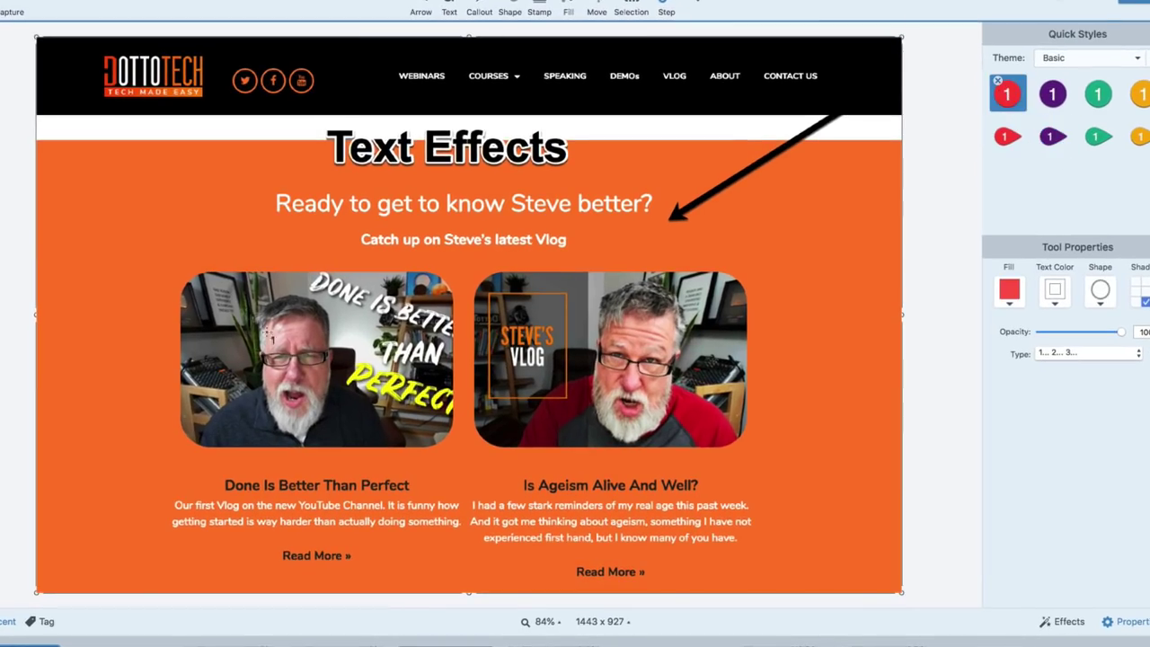
click(94, 133)
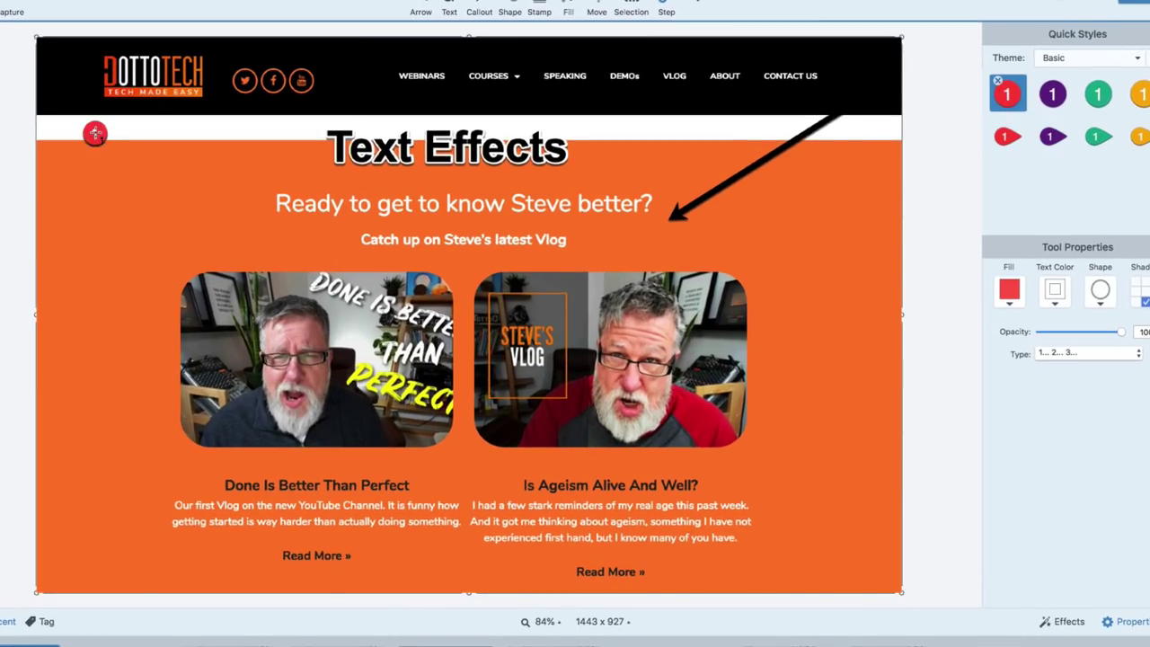
click(166, 225)
click(96, 365)
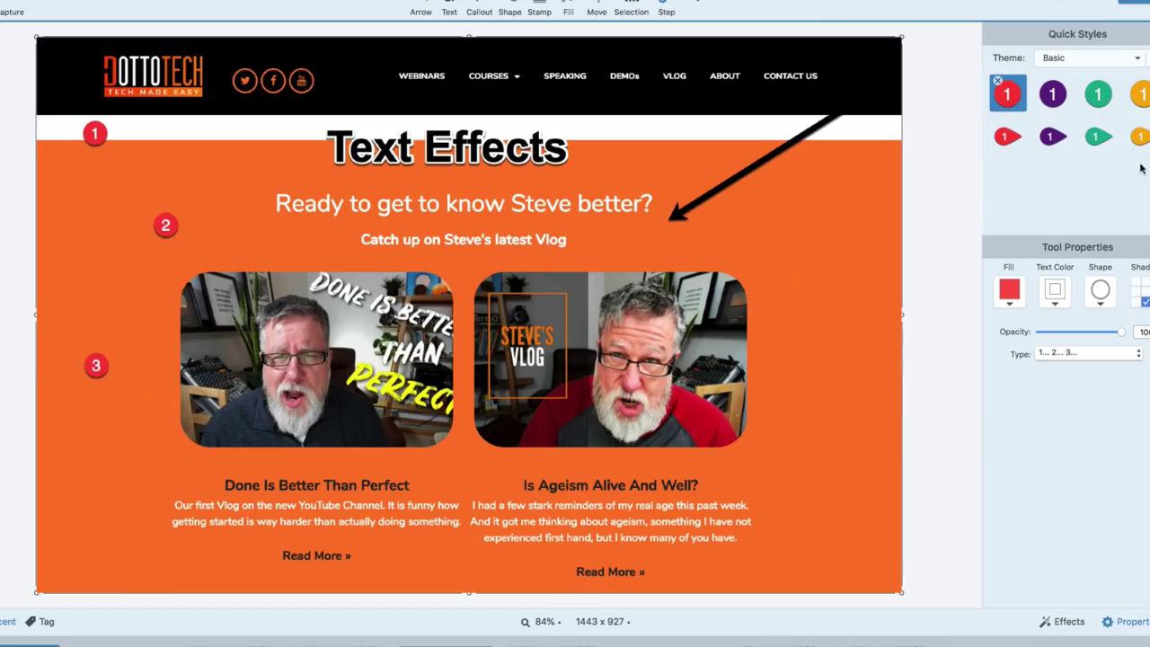
Step: Add purple pointed step markers 4–6 at lower left, between 2 and 3, and beside Text Effects
click(1053, 136)
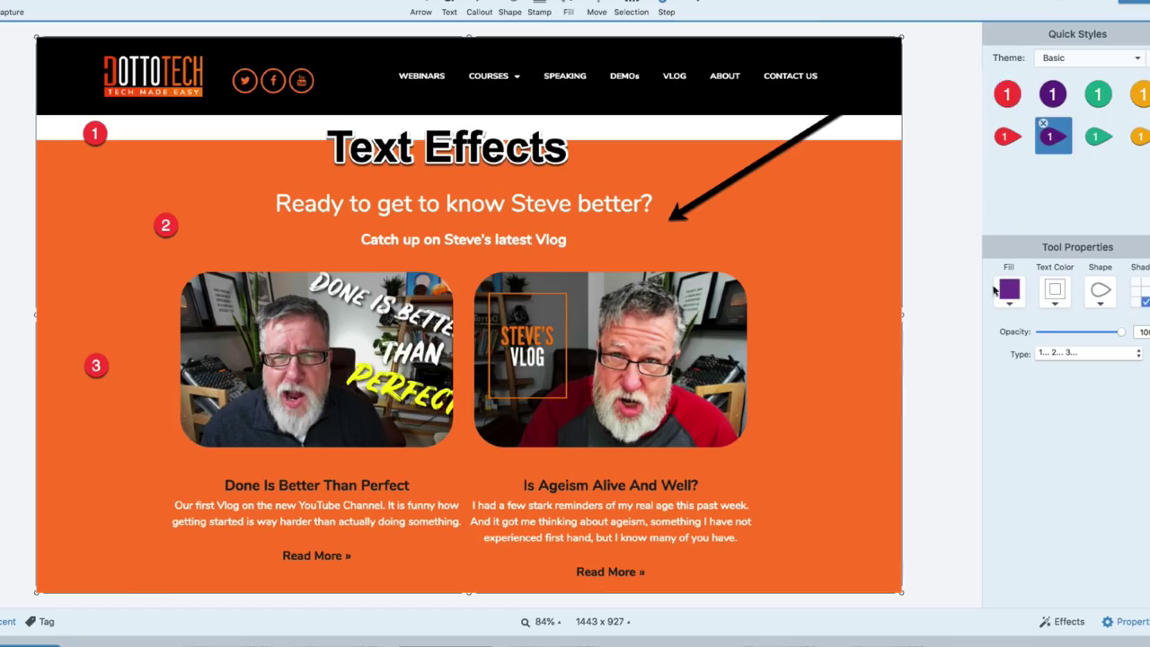
click(81, 447)
click(101, 275)
click(266, 145)
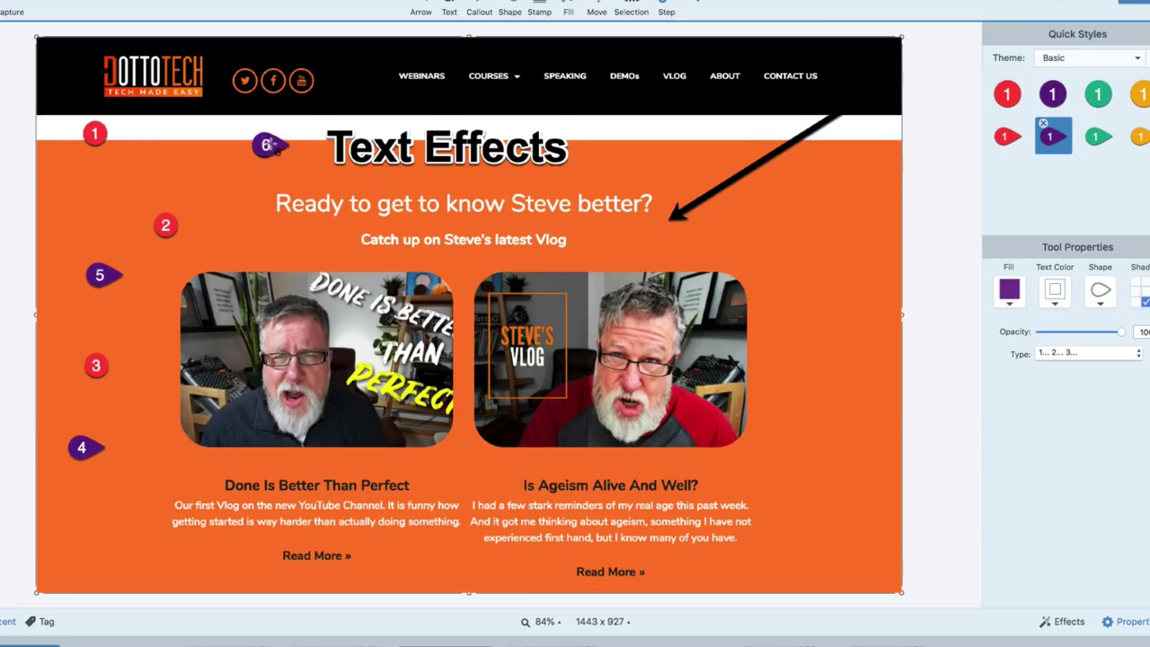